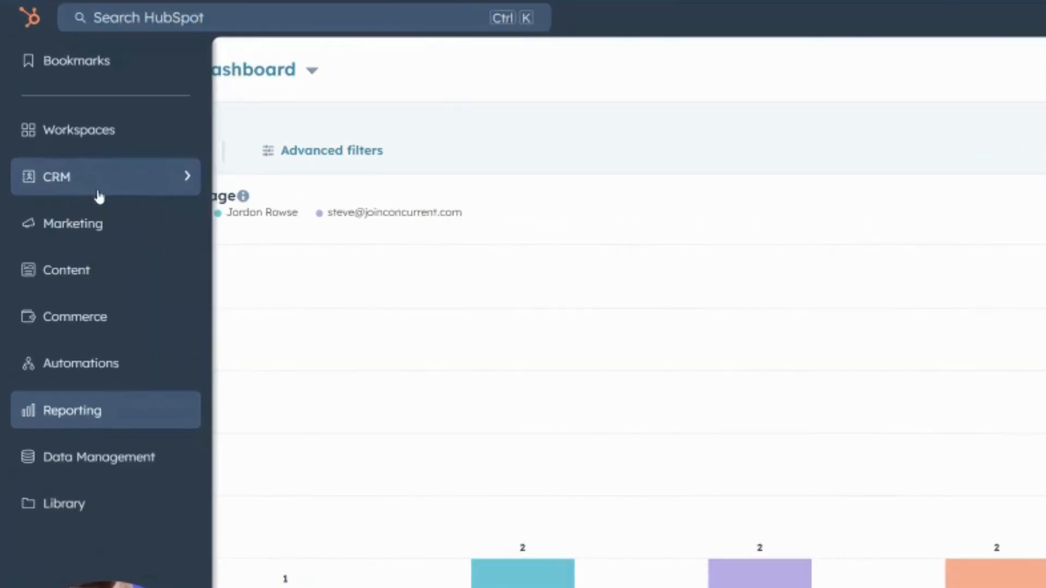
Open the CRM tickets board and check which ticket pipelines are available.
{"action": "left_click", "coordinate": [99, 197]}
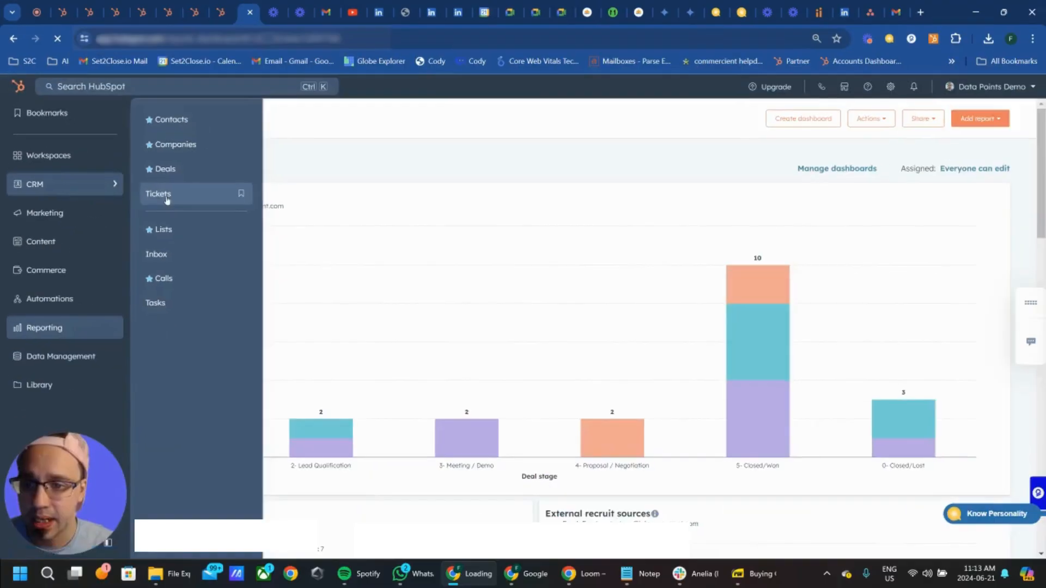
{"action": "left_click", "coordinate": [272, 200]}
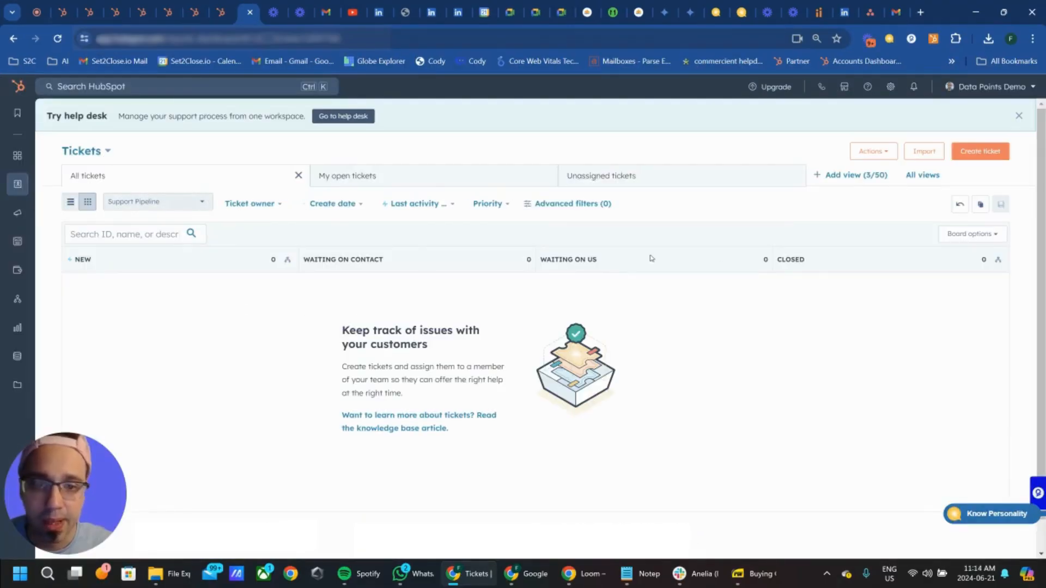
{"action": "left_click", "coordinate": [129, 208]}
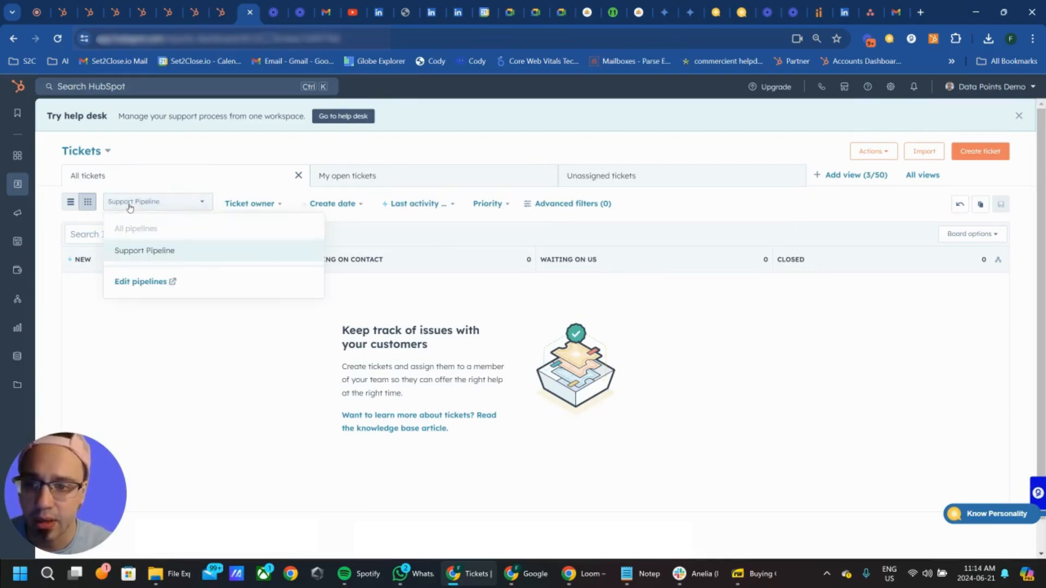
{"action": "left_click", "coordinate": [128, 205]}
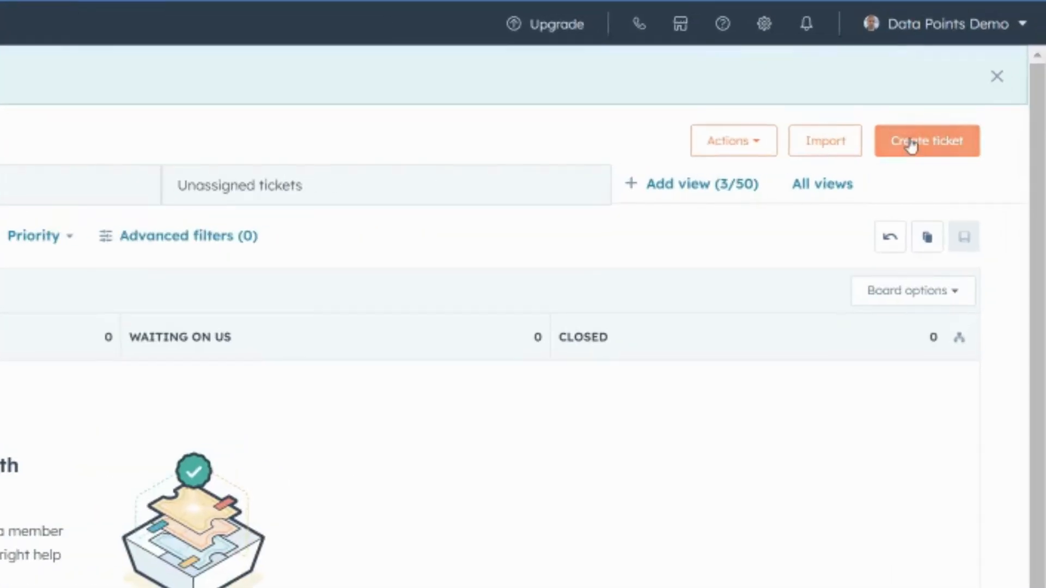
Start a new ticket named "Support for samsung TV Warrenty" and review the status options, keeping New.
{"action": "left_click", "coordinate": [915, 142]}
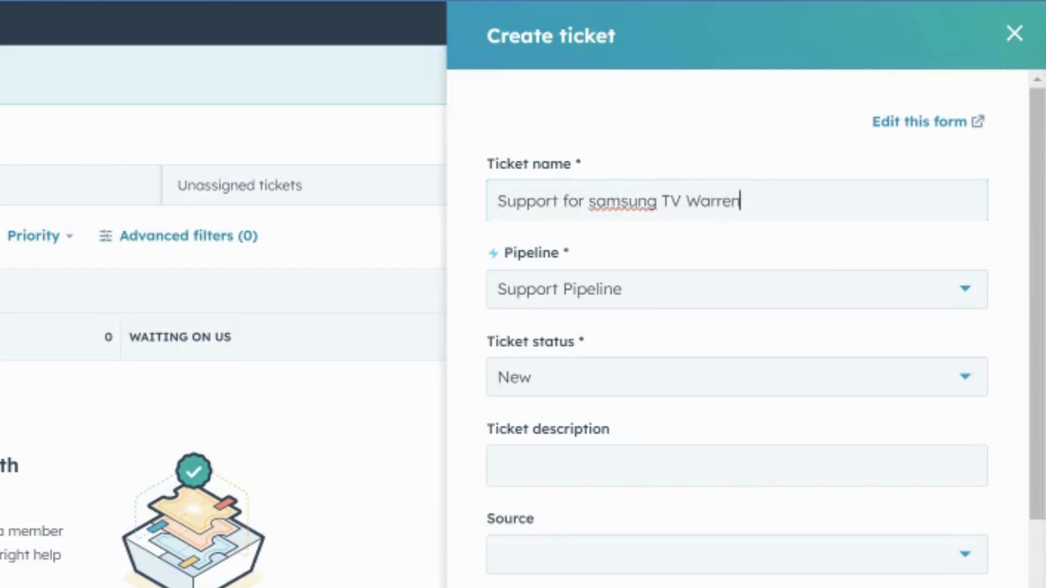
{"action": "type", "text": "TV Warrenty"}
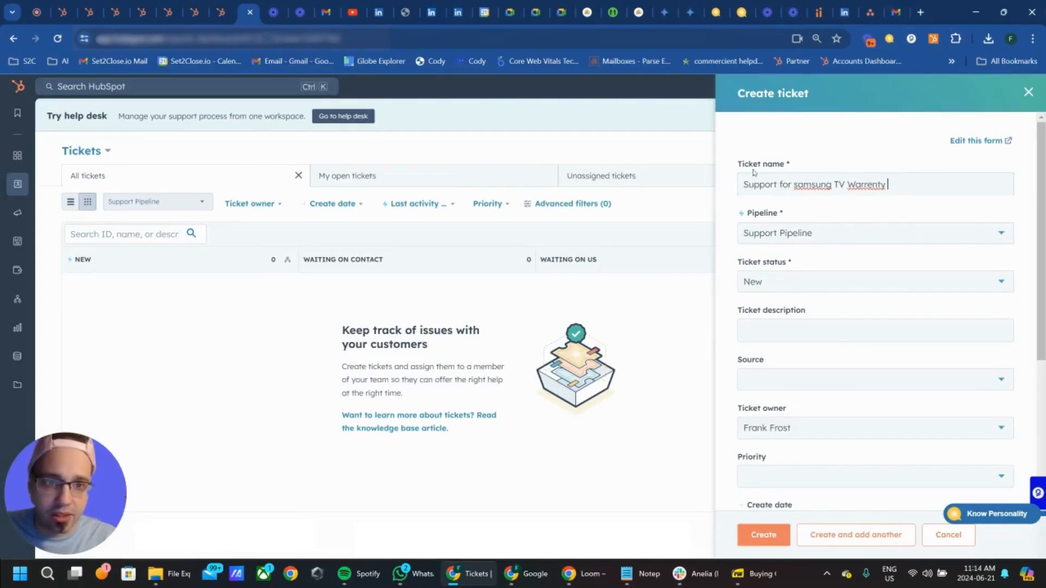
{"action": "left_click", "coordinate": [772, 293]}
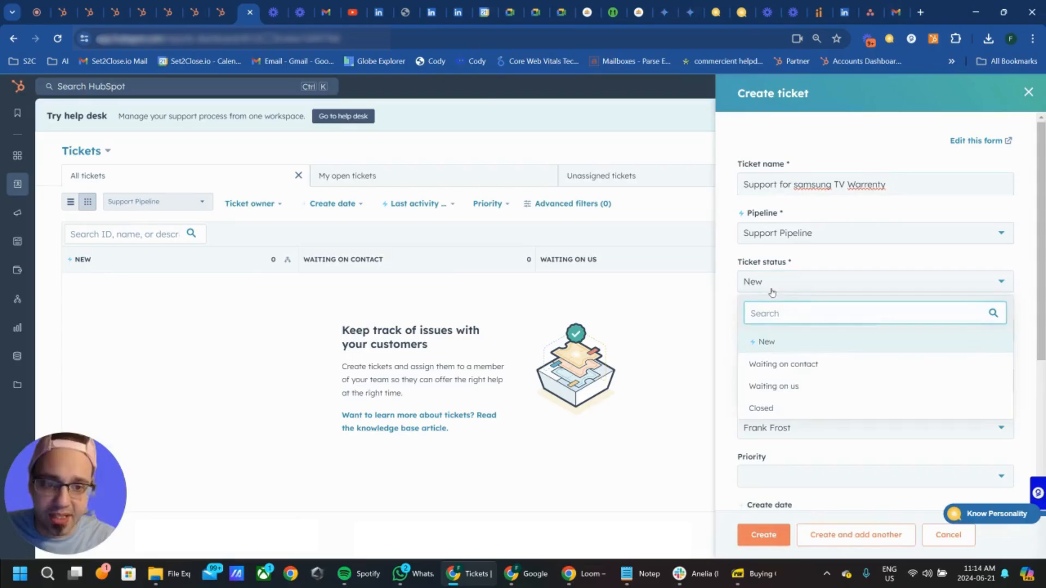
{"action": "left_click", "coordinate": [772, 291]}
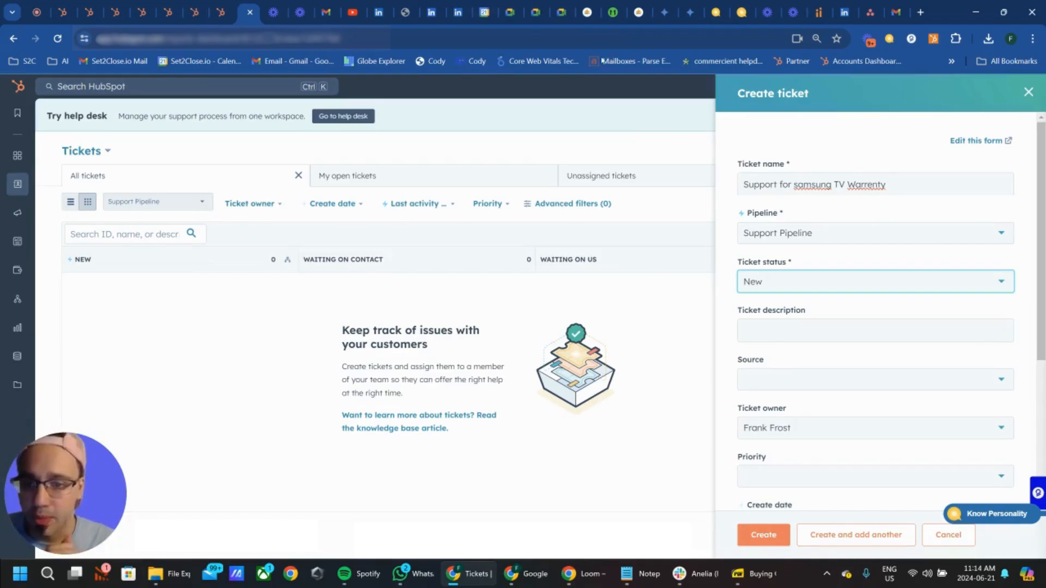
Set the new ticket's create date to 06/21/2024.
{"action": "scroll", "coordinate": [838, 407], "scroll_direction": "down", "scroll_amount": 4}
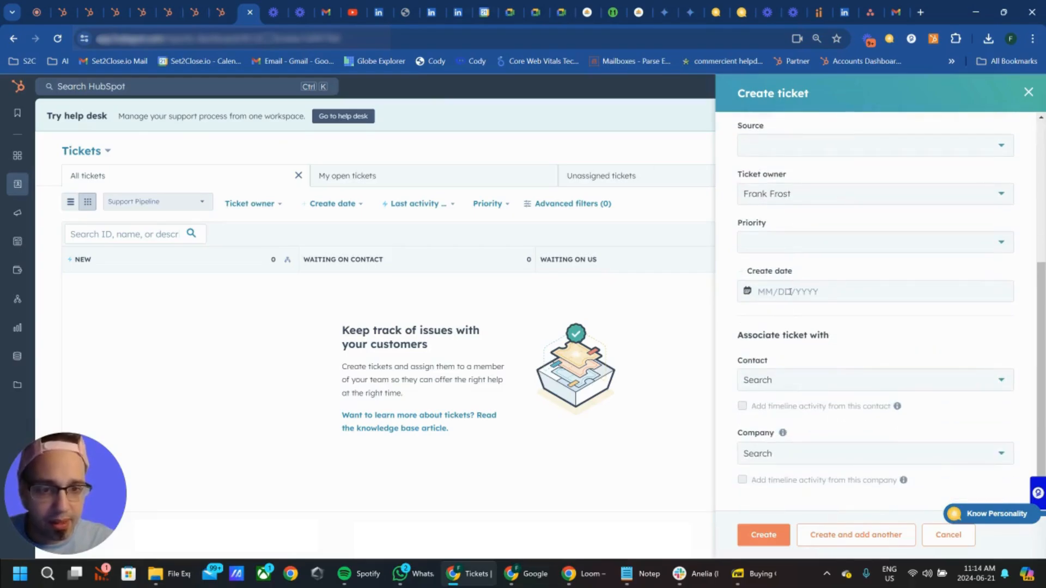
{"action": "left_click", "coordinate": [788, 291]}
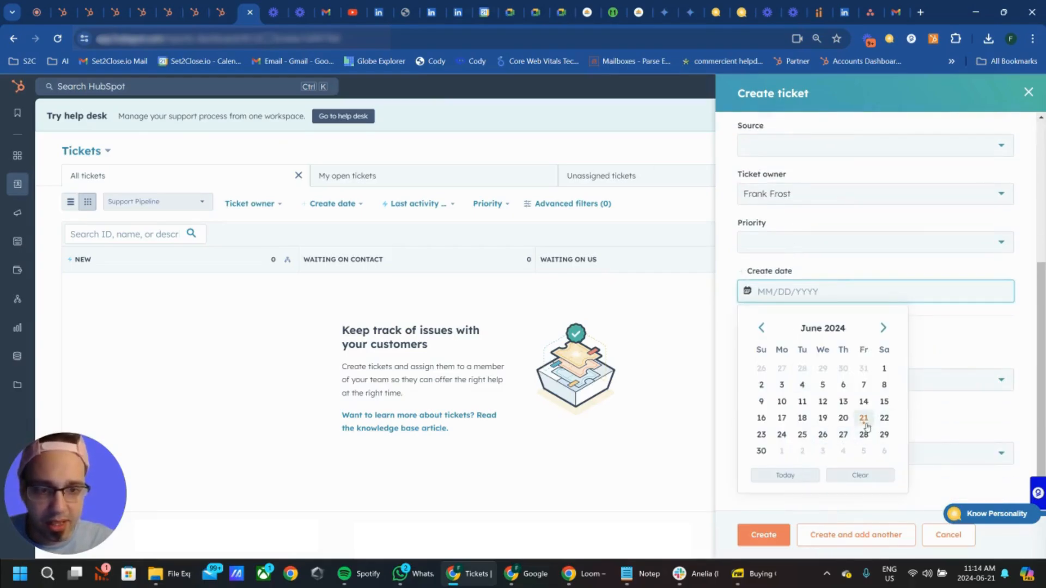
{"action": "left_click", "coordinate": [864, 418]}
Correct the spelling in the ticket name so that it reads "Support for Samsung TV Warranty".
{"action": "scroll", "coordinate": [813, 380], "scroll_direction": "up", "scroll_amount": 5}
{"action": "scroll", "coordinate": [746, 546], "scroll_direction": "down", "scroll_amount": 1}
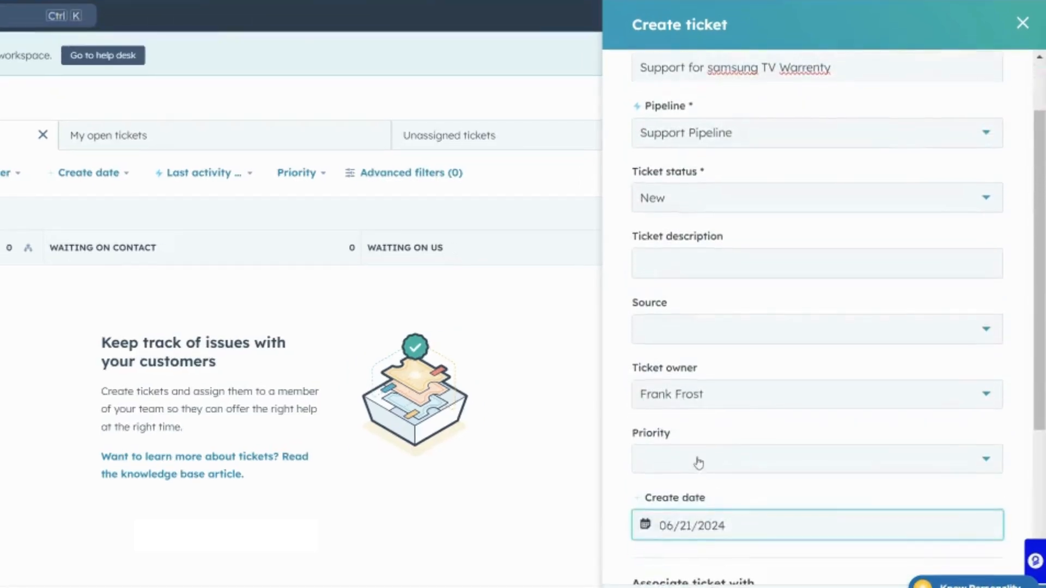
{"action": "scroll", "coordinate": [696, 462], "scroll_direction": "up", "scroll_amount": 1}
{"action": "right_click", "coordinate": [814, 147]}
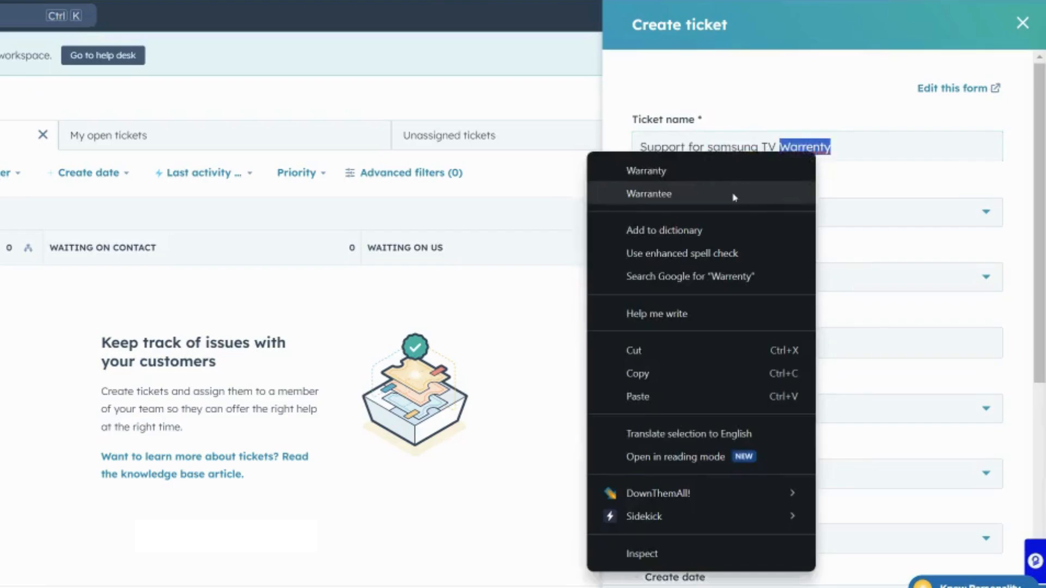
{"action": "left_click", "coordinate": [716, 175]}
{"action": "right_click", "coordinate": [729, 144]}
{"action": "left_click", "coordinate": [756, 162]}
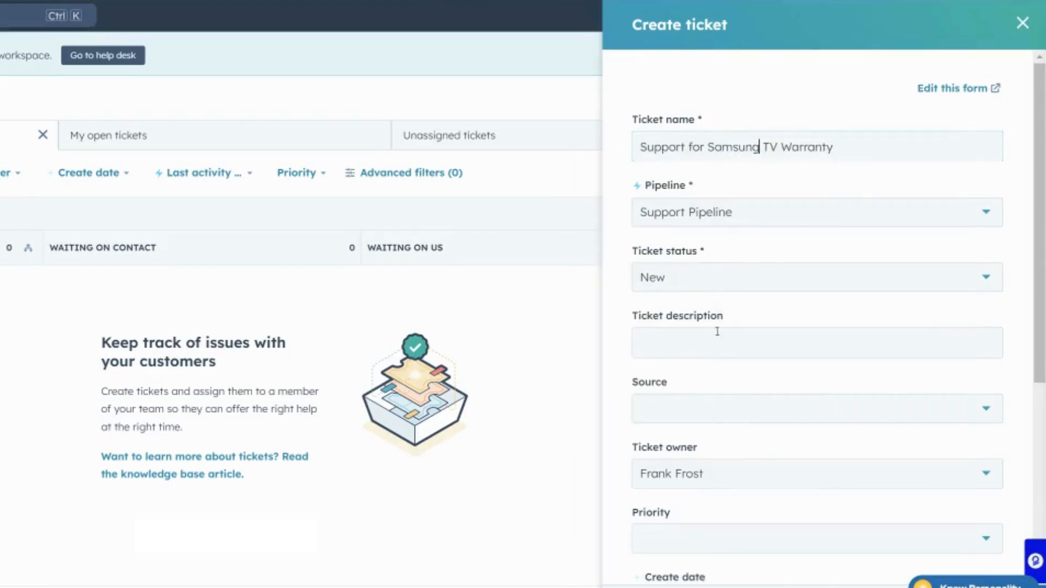
Associate the ticket with the first listed contact and the company Citigroup.
{"action": "scroll", "coordinate": [715, 338], "scroll_direction": "down", "scroll_amount": 5}
{"action": "left_click", "coordinate": [700, 412]}
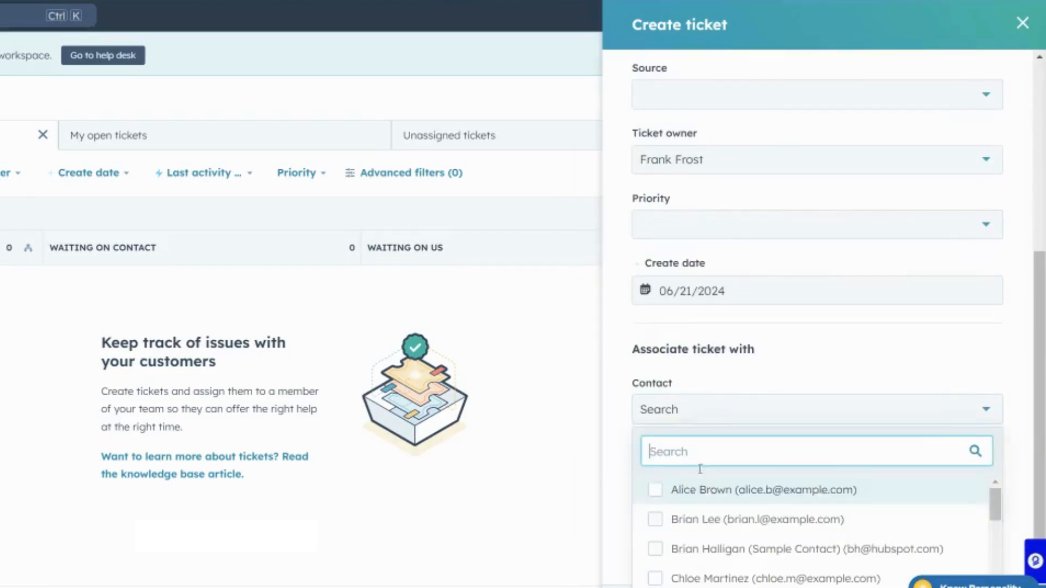
{"action": "left_click", "coordinate": [684, 491]}
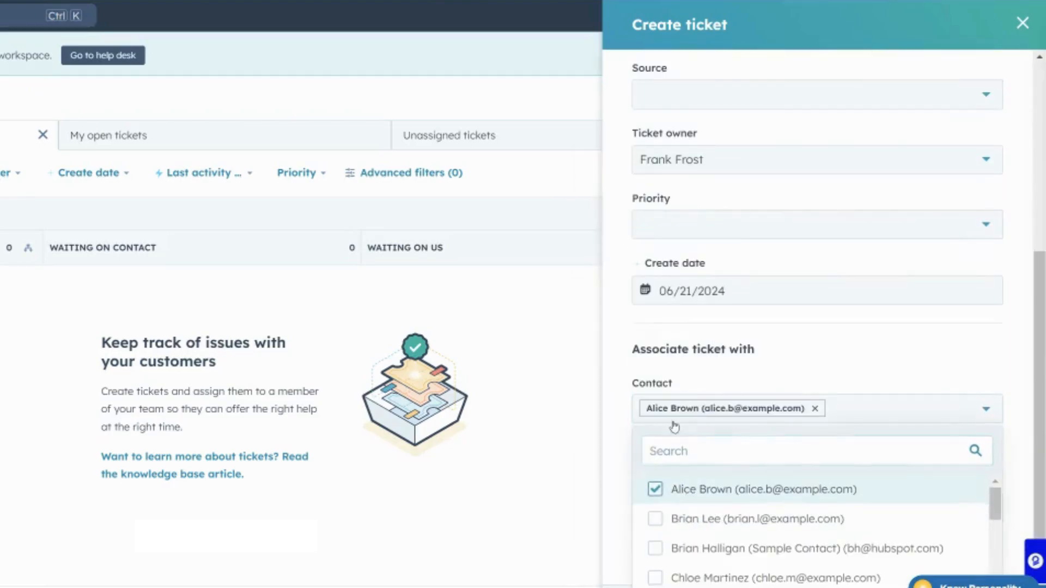
{"action": "left_click", "coordinate": [741, 357]}
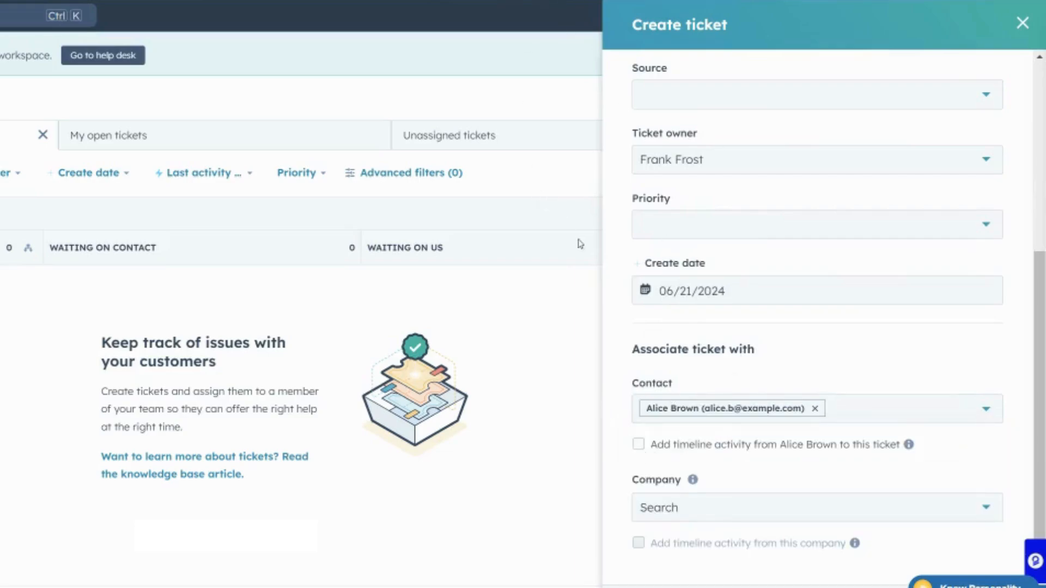
{"action": "left_click", "coordinate": [752, 516]}
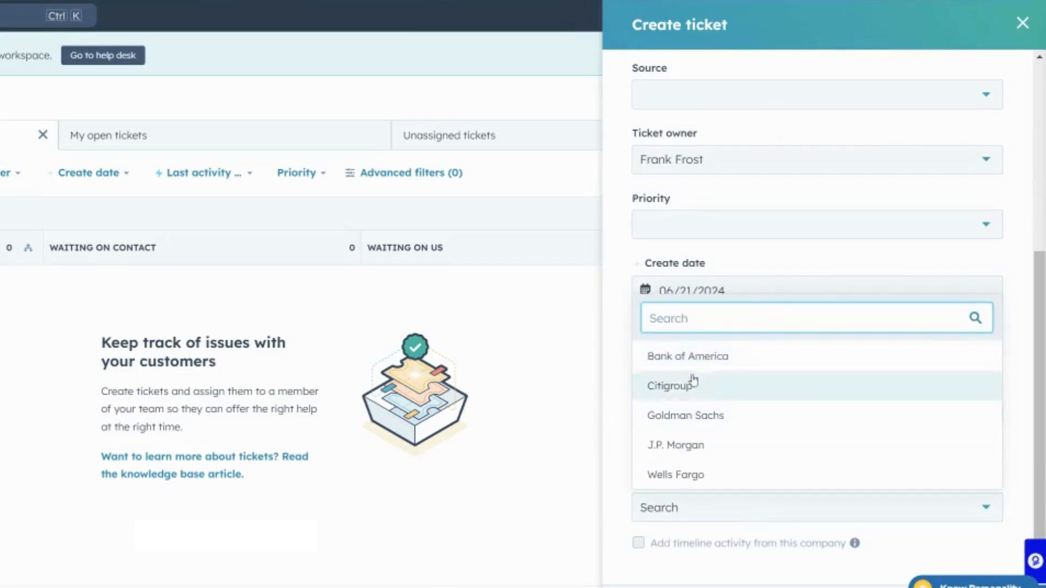
{"action": "left_click", "coordinate": [700, 387]}
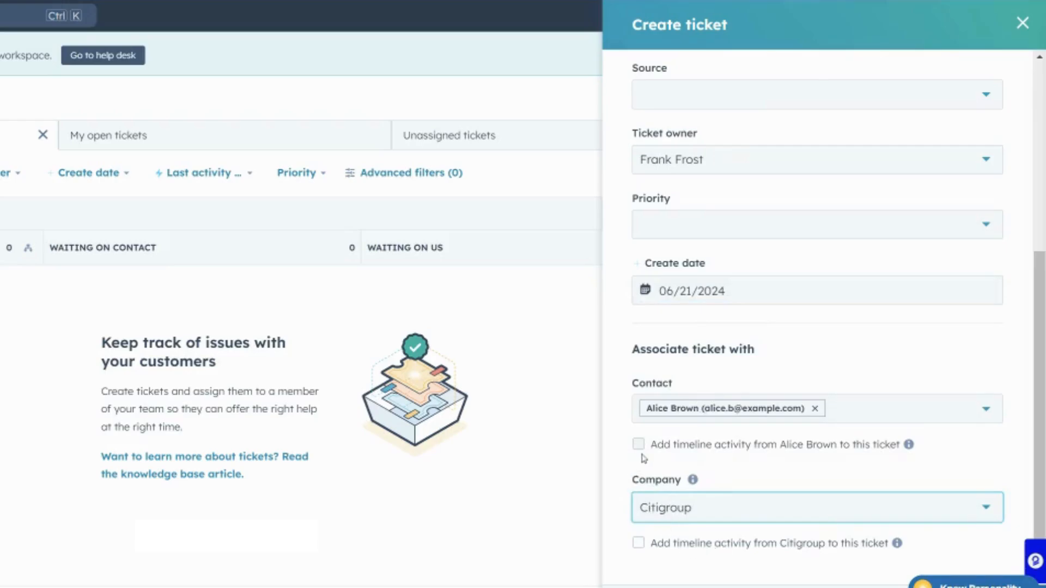
Enter "Arrived cracked screen - DOA" as the ticket description.
{"action": "scroll", "coordinate": [787, 553], "scroll_direction": "up", "scroll_amount": 5}
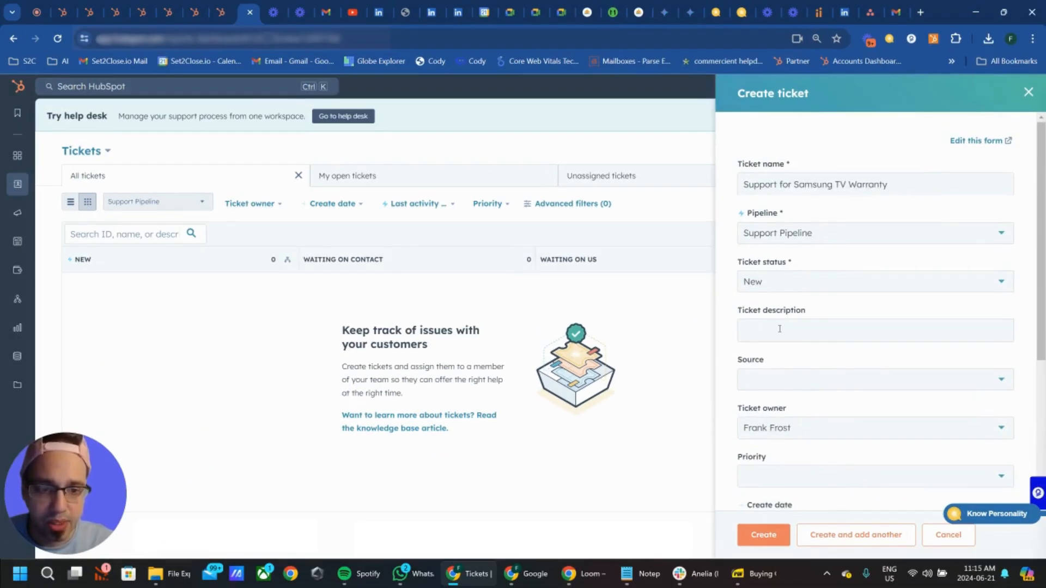
{"action": "left_click", "coordinate": [879, 328]}
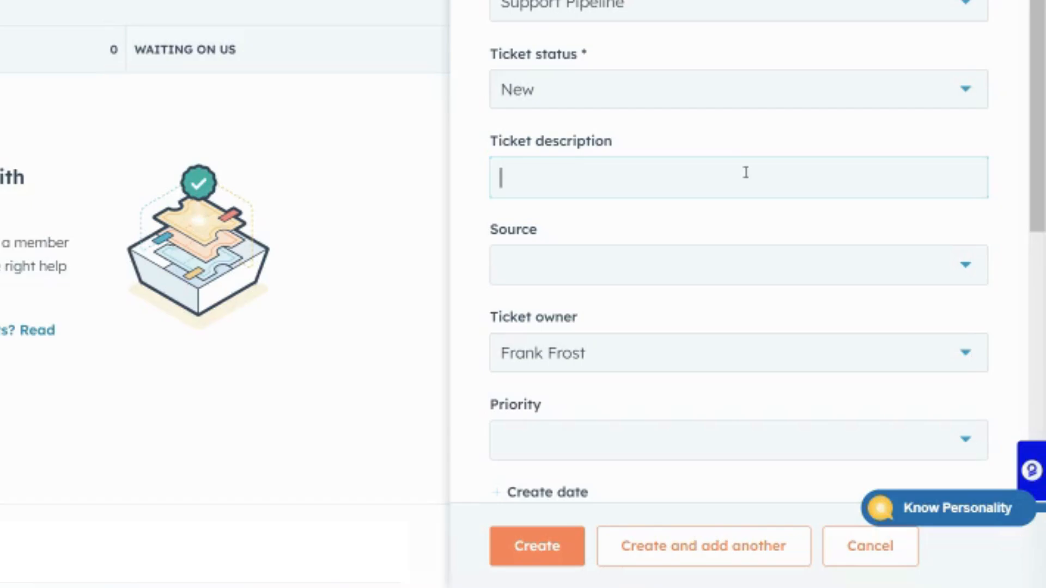
{"action": "type", "text": "Arrived cracked scree"}
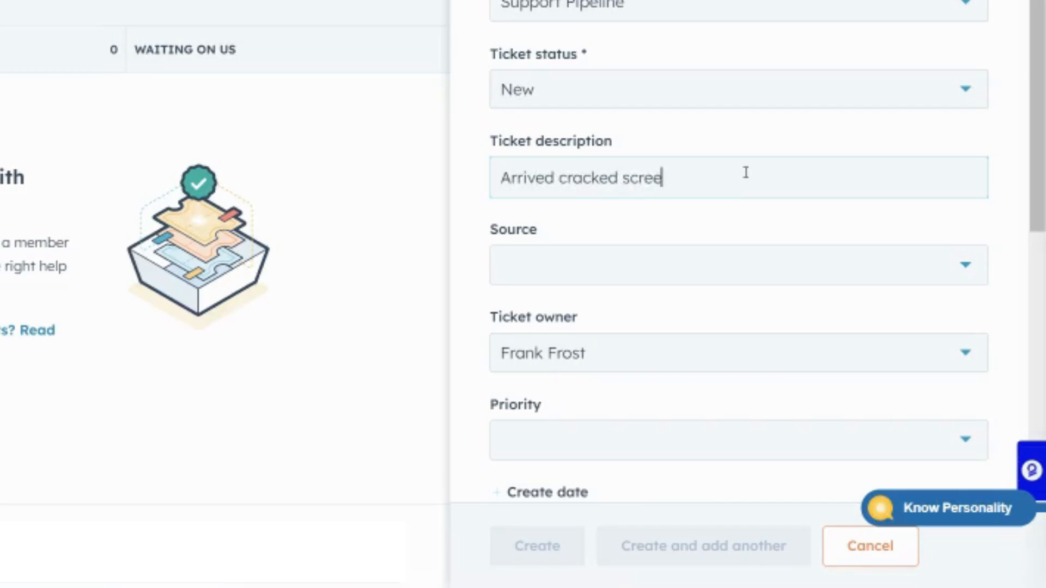
{"action": "type", "text": "n - DOA"}
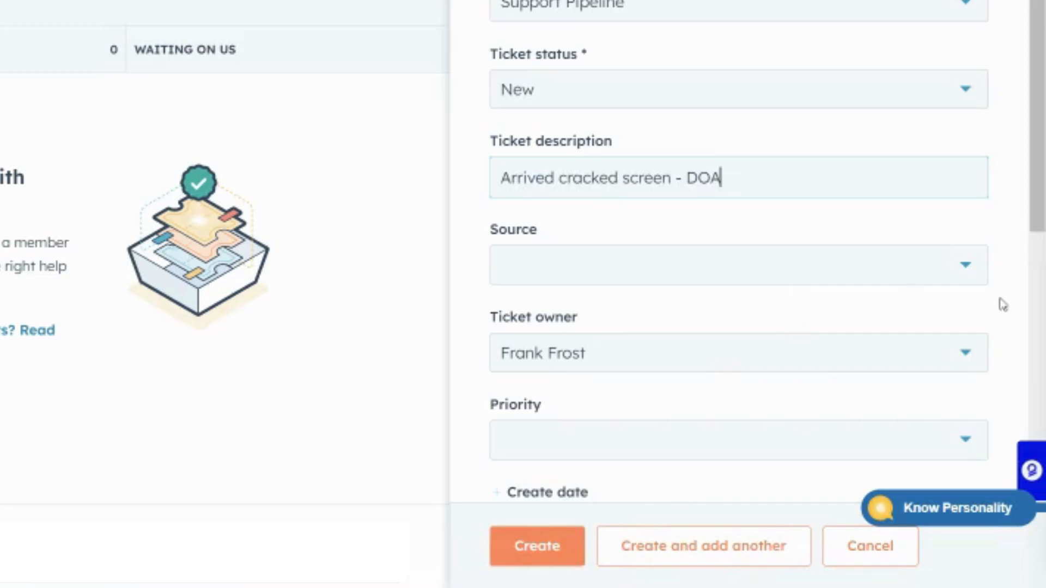
Set the ticket source to Phone and keep the preselected ticket owner.
{"action": "left_click", "coordinate": [972, 279]}
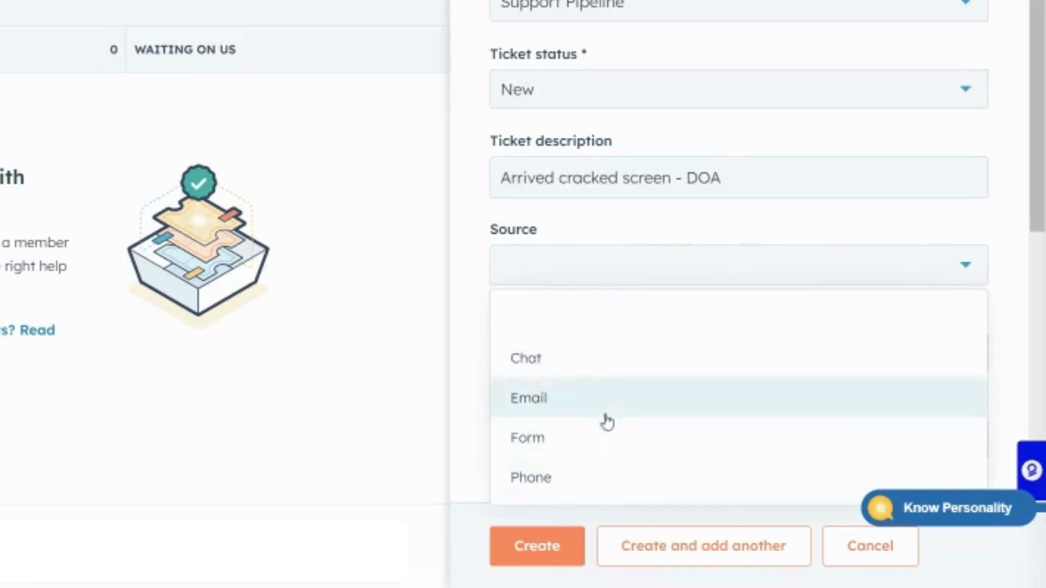
{"action": "left_click", "coordinate": [543, 490]}
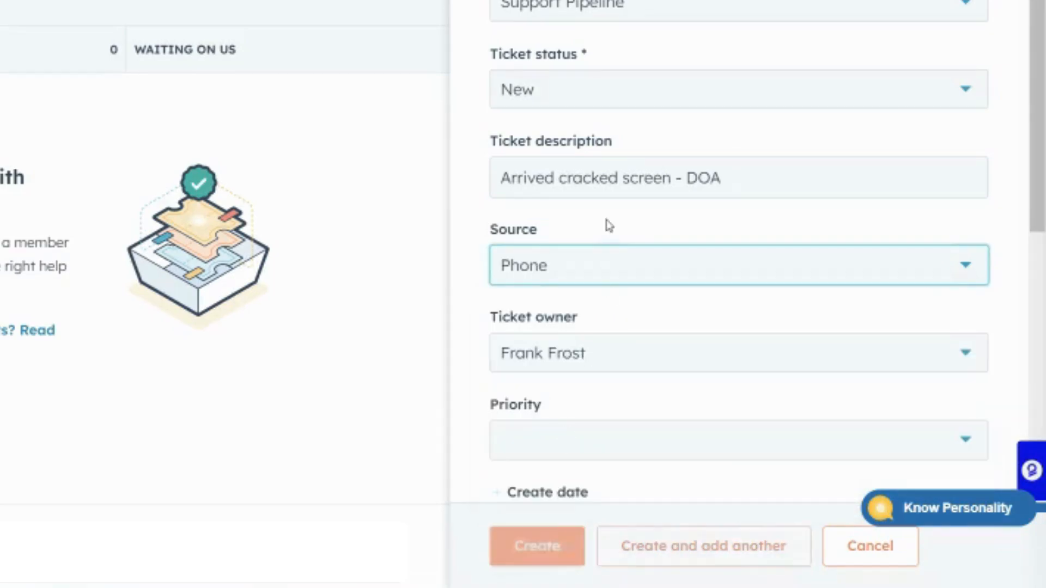
{"action": "left_click", "coordinate": [620, 265]}
{"action": "left_click", "coordinate": [456, 257]}
{"action": "scroll", "coordinate": [478, 180], "scroll_direction": "down", "scroll_amount": 4}
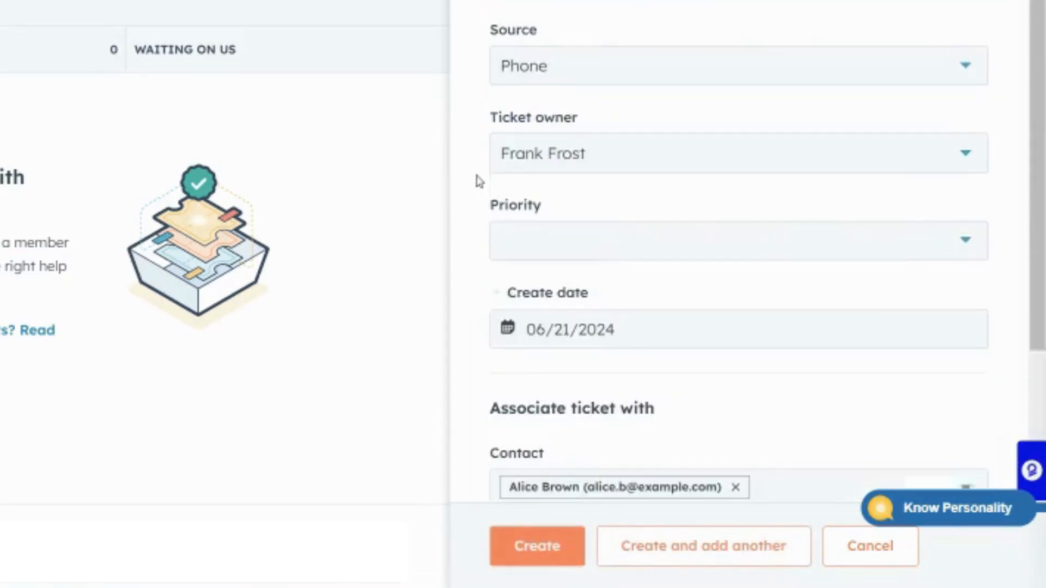
{"action": "left_click", "coordinate": [558, 132]}
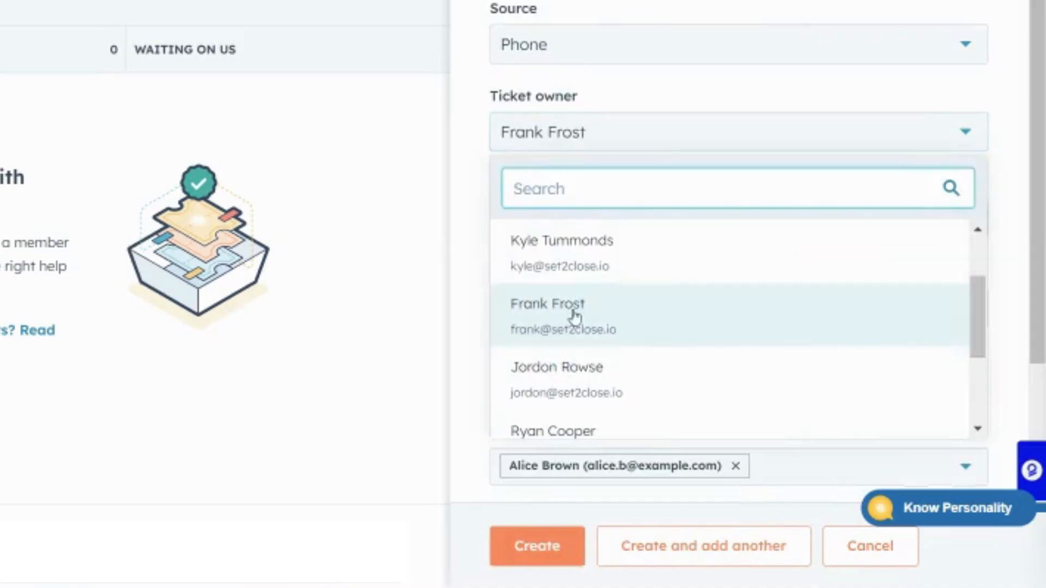
{"action": "left_click", "coordinate": [542, 310]}
Set the ticket's priority to High and create the ticket.
{"action": "scroll", "coordinate": [564, 160], "scroll_direction": "down", "scroll_amount": 3}
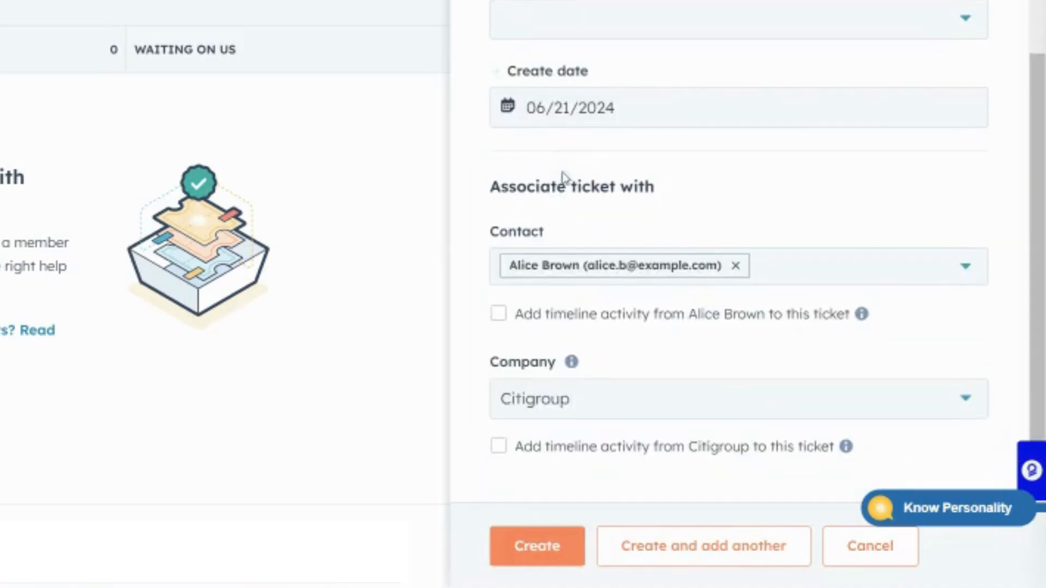
{"action": "left_click", "coordinate": [613, 25]}
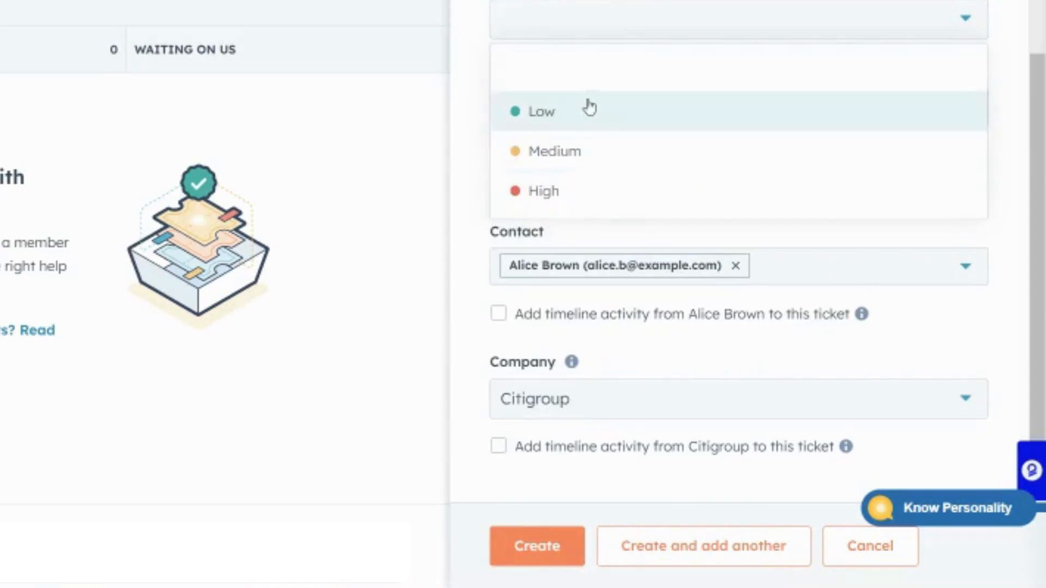
{"action": "scroll", "coordinate": [590, 114], "scroll_direction": "up", "scroll_amount": 3}
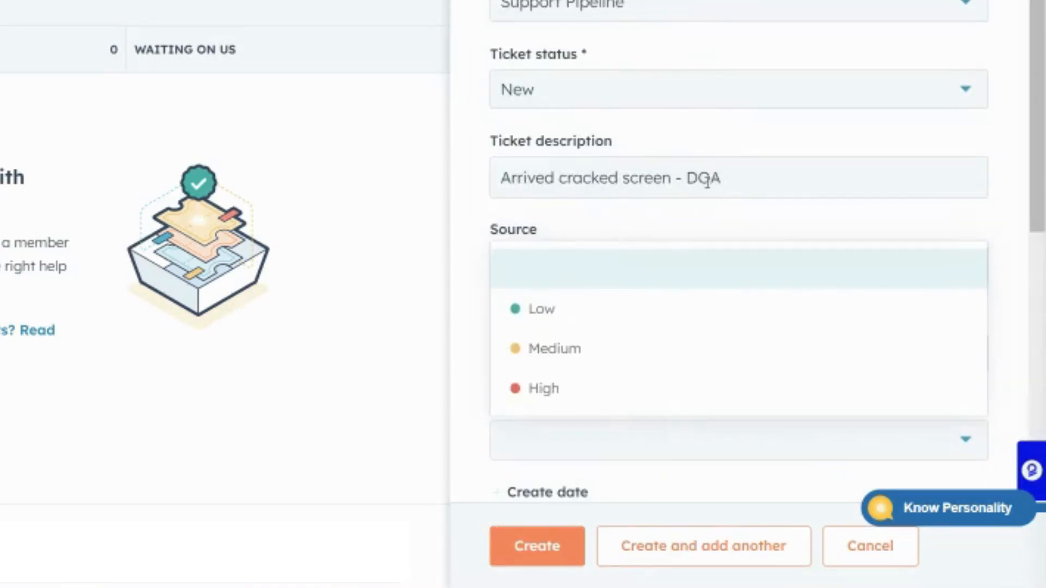
{"action": "left_click", "coordinate": [543, 390]}
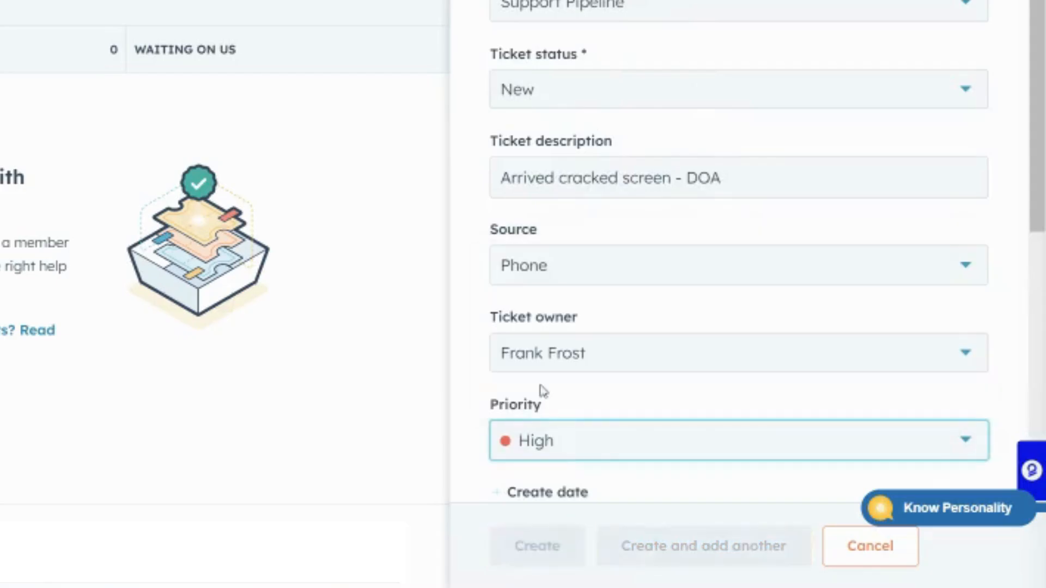
{"action": "left_click", "coordinate": [620, 224]}
{"action": "scroll", "coordinate": [620, 224], "scroll_direction": "down", "scroll_amount": 3}
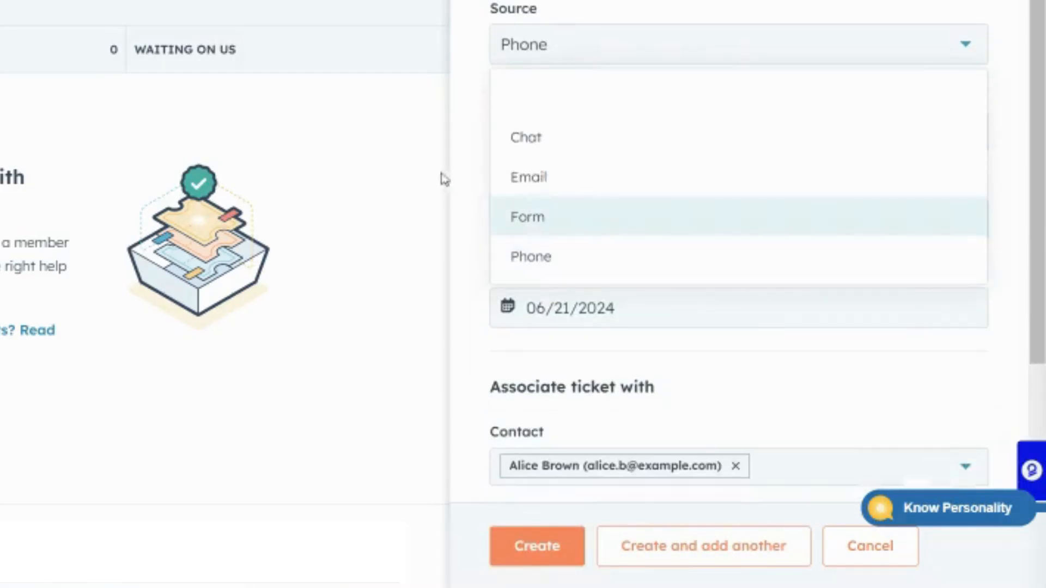
{"action": "left_click", "coordinate": [469, 111]}
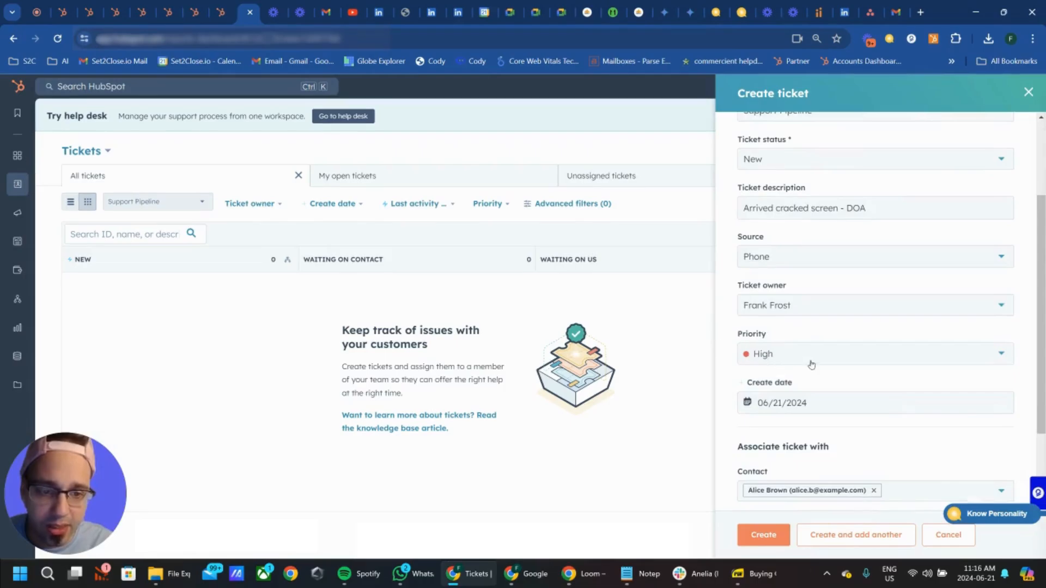
{"action": "scroll", "coordinate": [626, 239], "scroll_direction": "down", "scroll_amount": 3}
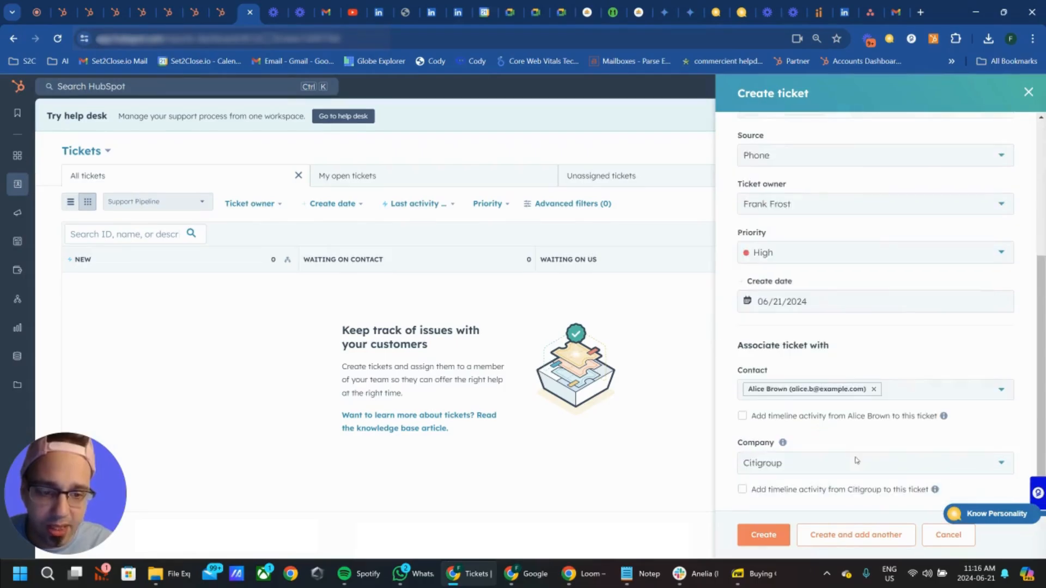
{"action": "left_click", "coordinate": [770, 536]}
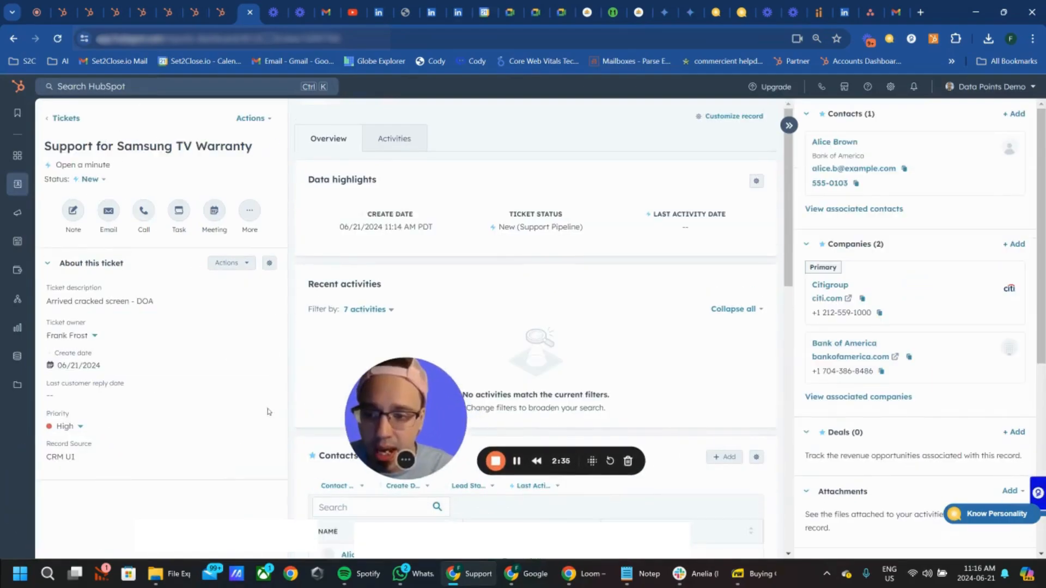
{"action": "left_click_drag", "start_coordinate": [405, 425], "coordinate": [180, 445]}
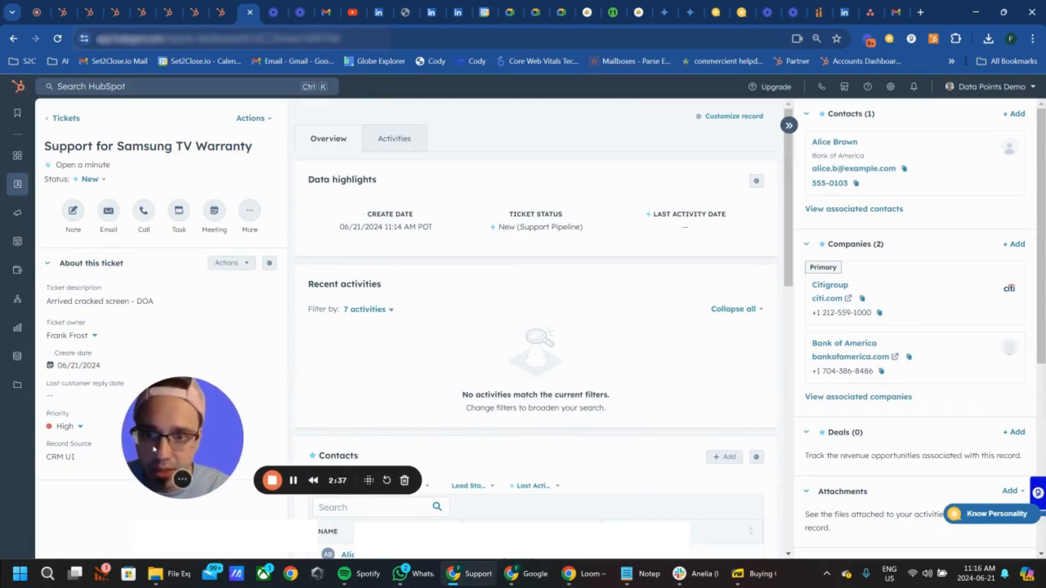
Show the ticket's activities and set the ticket status to "Waiting on us".
{"action": "left_click", "coordinate": [393, 139]}
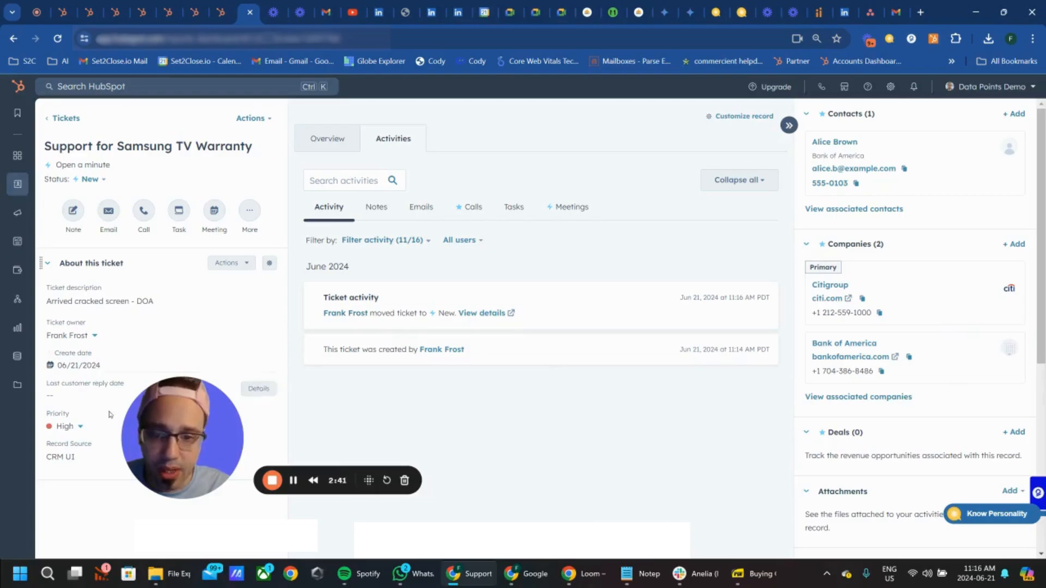
{"action": "left_click_drag", "start_coordinate": [175, 453], "coordinate": [183, 487]}
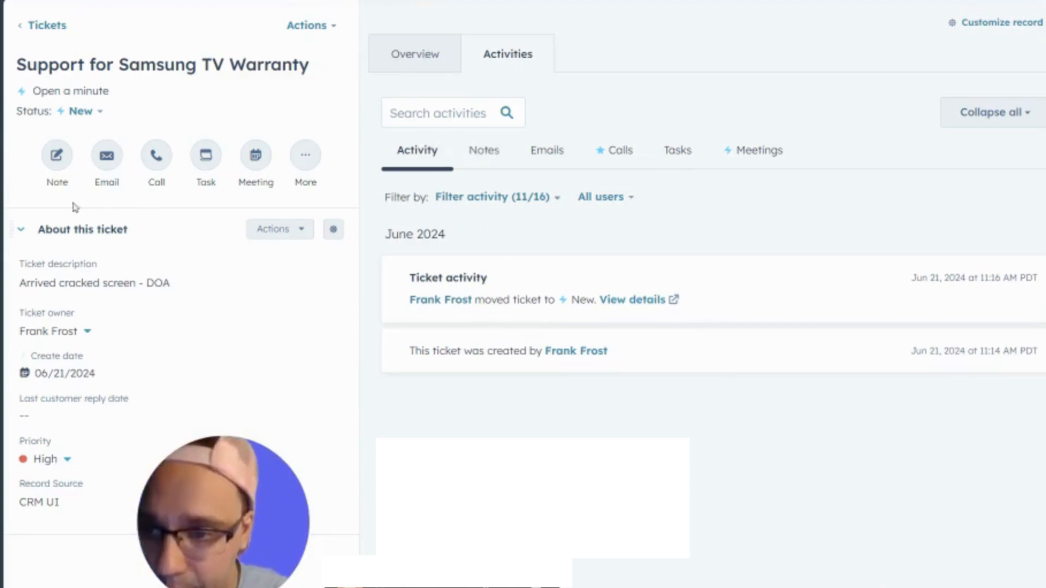
{"action": "left_click", "coordinate": [90, 111]}
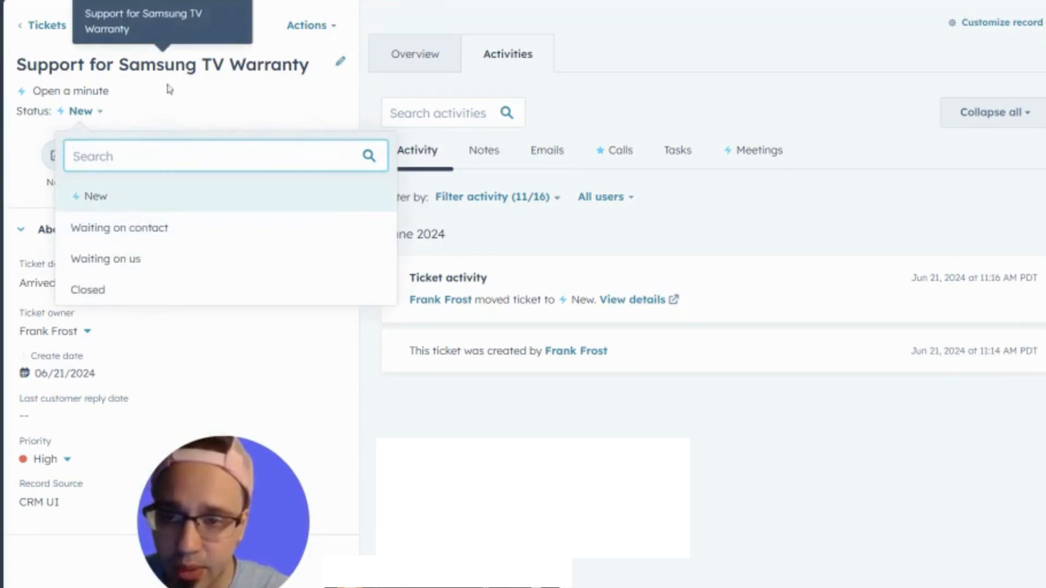
{"action": "left_click", "coordinate": [112, 263]}
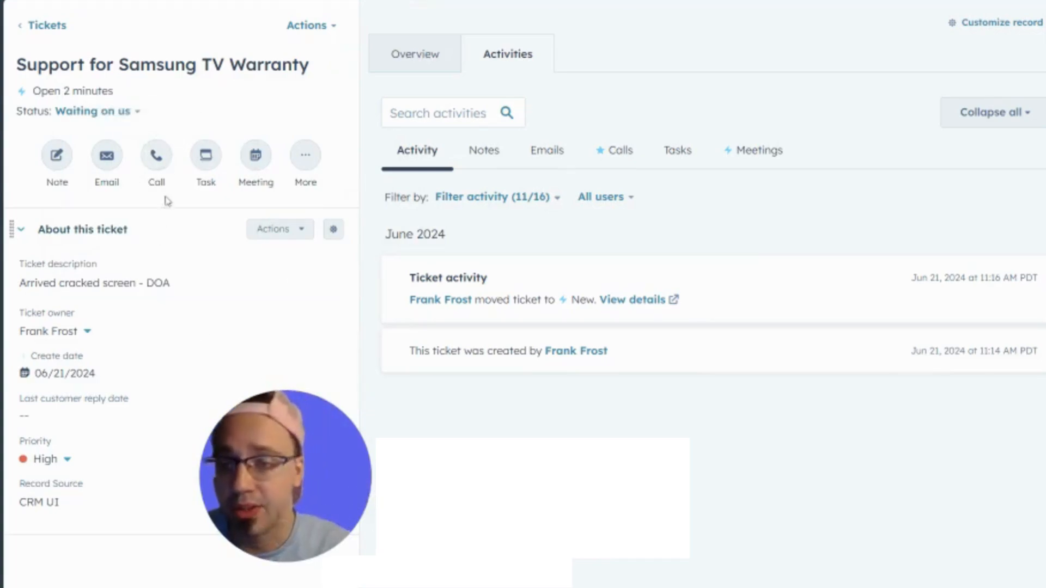
{"action": "left_click", "coordinate": [110, 112]}
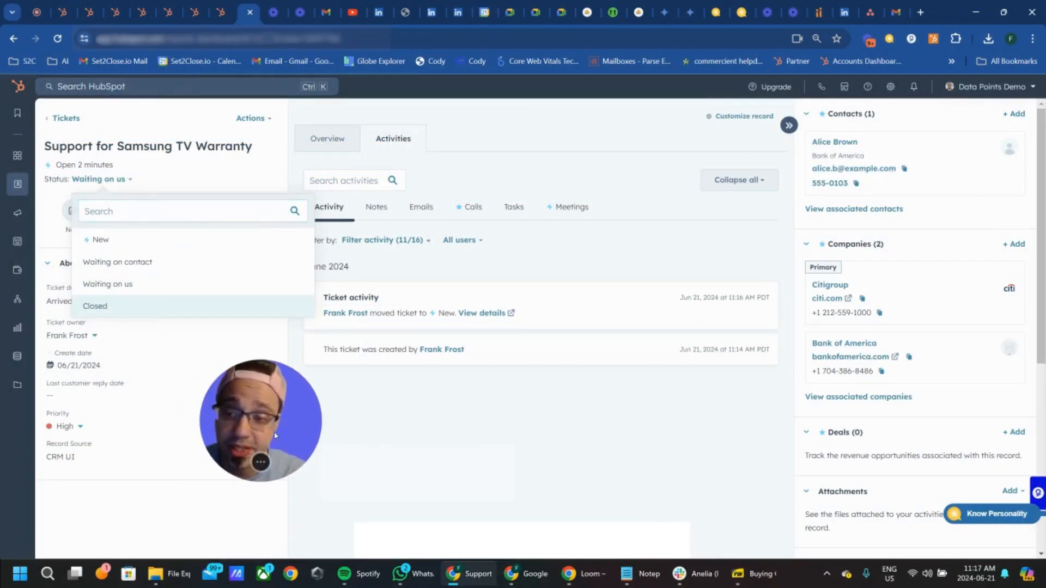
{"action": "left_click", "coordinate": [110, 294]}
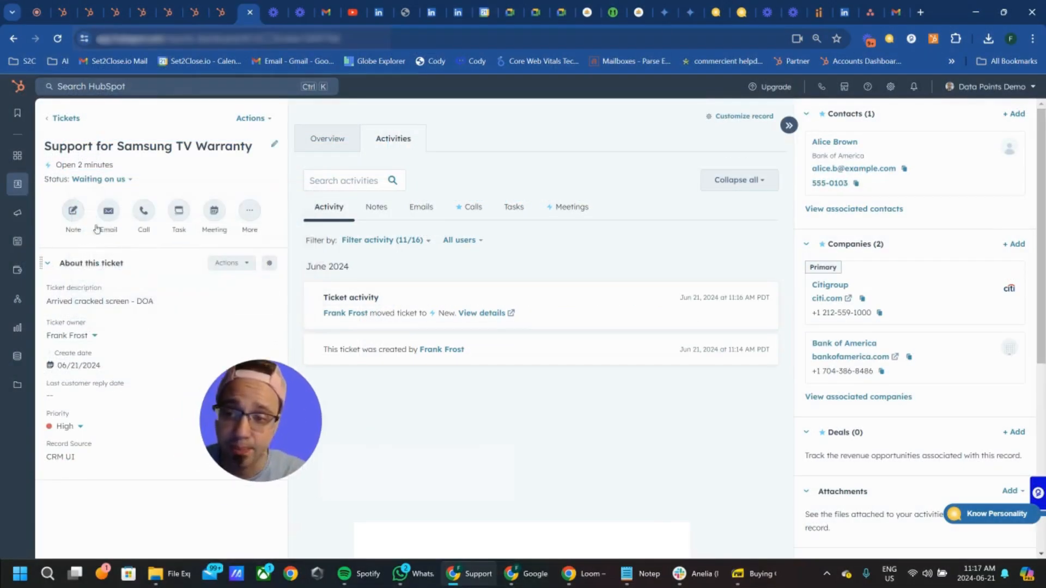
{"action": "left_click", "coordinate": [95, 179]}
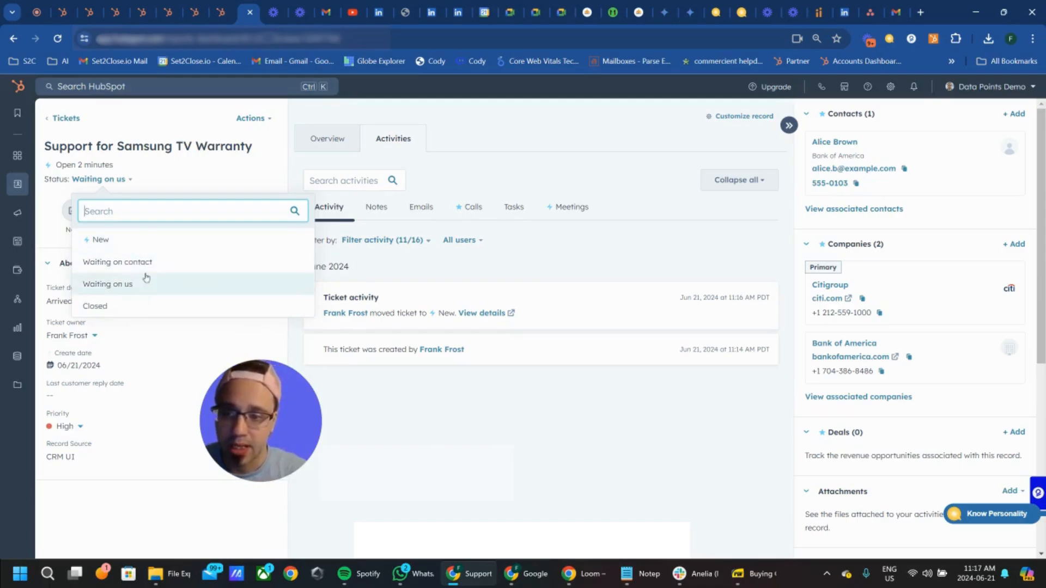
{"action": "left_click", "coordinate": [364, 362]}
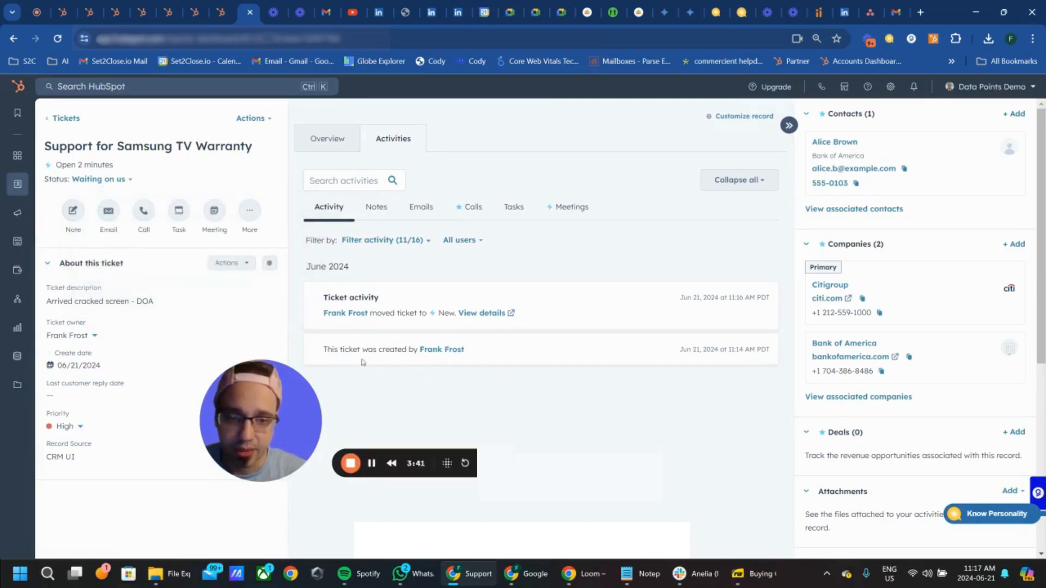
{"action": "left_click_drag", "start_coordinate": [251, 413], "coordinate": [400, 425]}
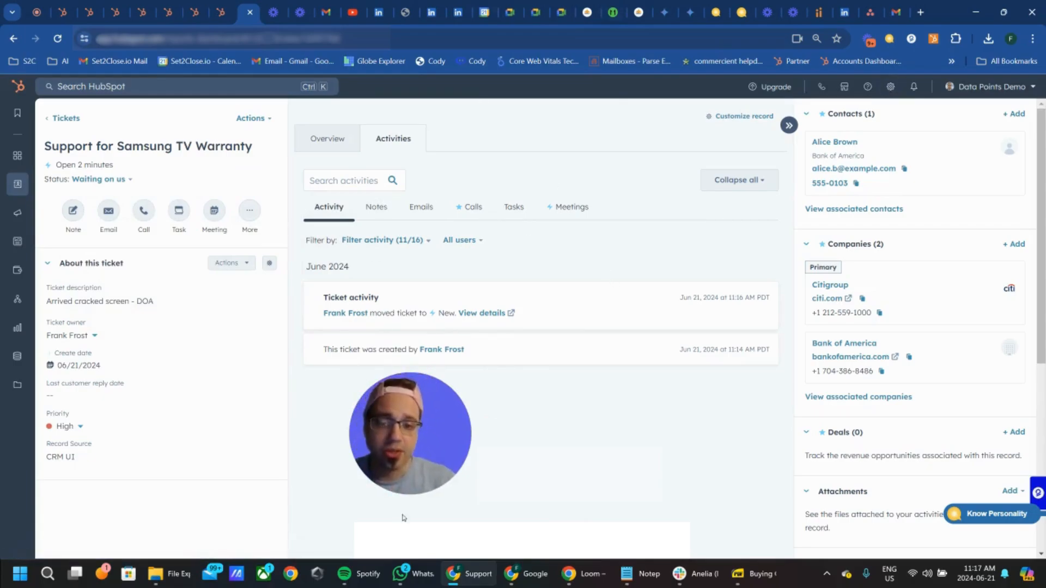
Open the CRM contacts list and open the record of the J.P. Morgan contact.
{"action": "mouse_move", "coordinate": [26, 185]}
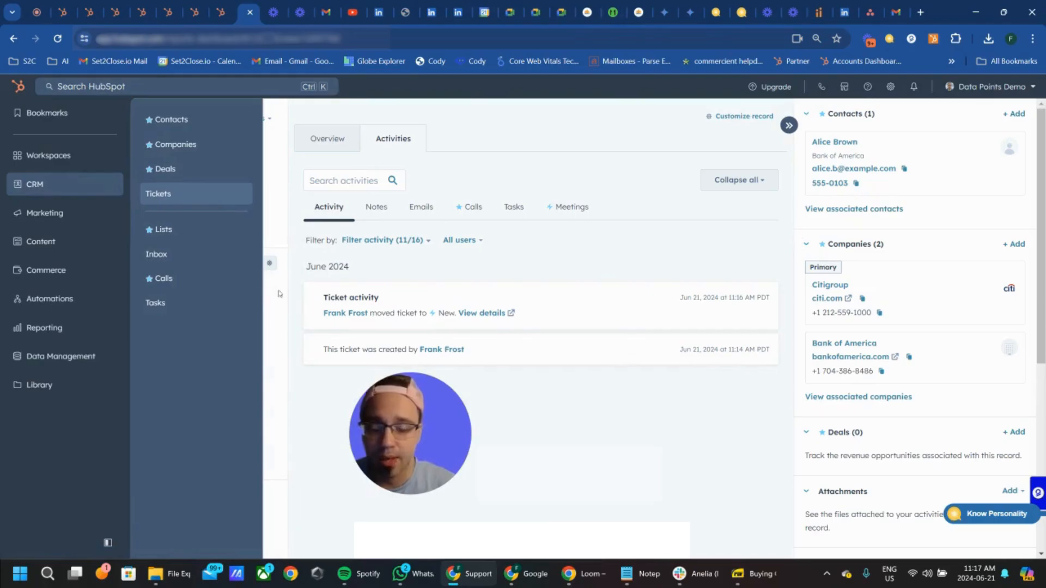
{"action": "left_click", "coordinate": [173, 120]}
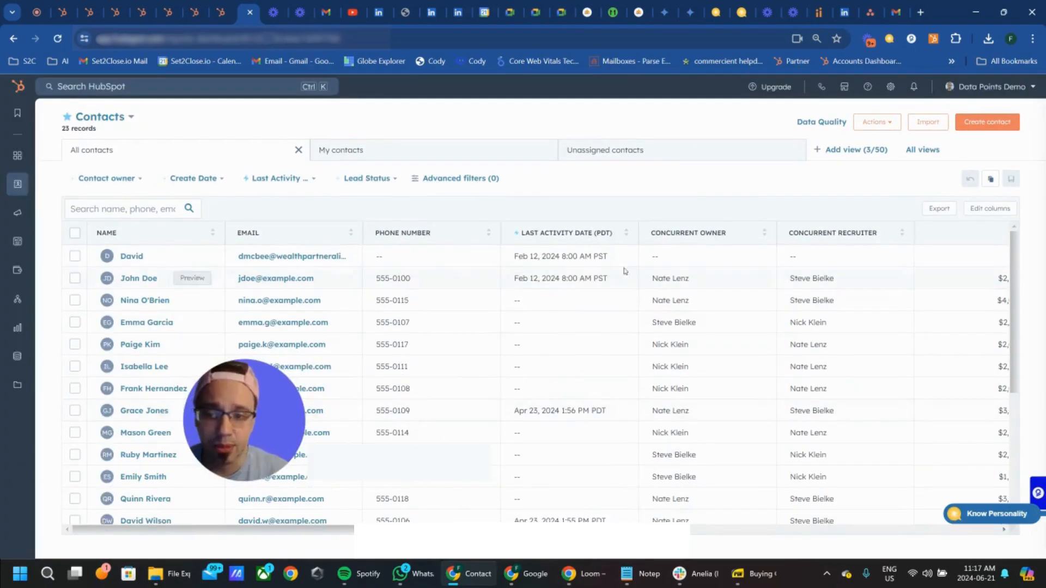
{"action": "scroll", "coordinate": [134, 363], "scroll_direction": "down", "scroll_amount": 2}
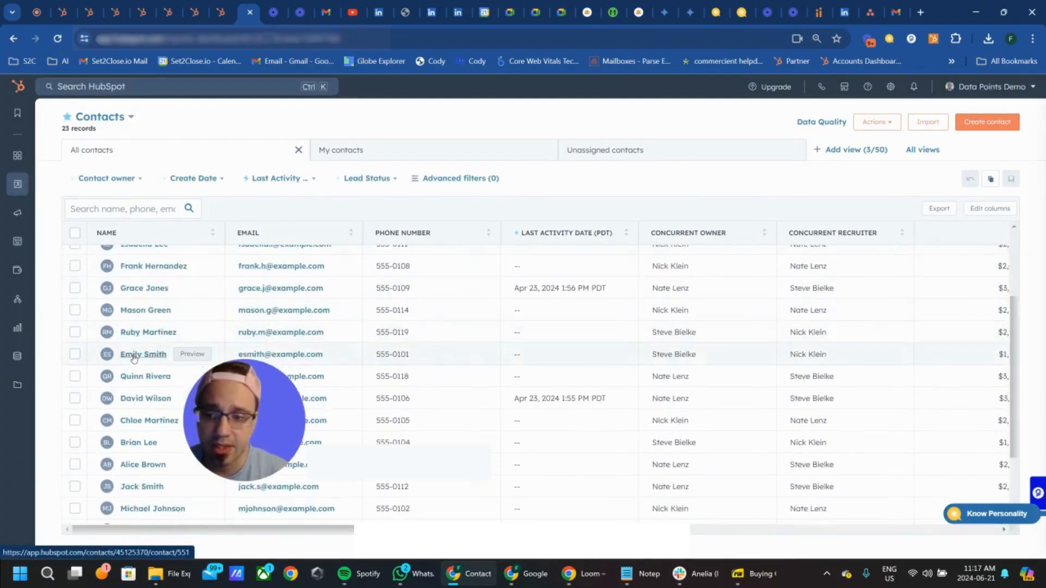
{"action": "scroll", "coordinate": [134, 357], "scroll_direction": "down", "scroll_amount": 1}
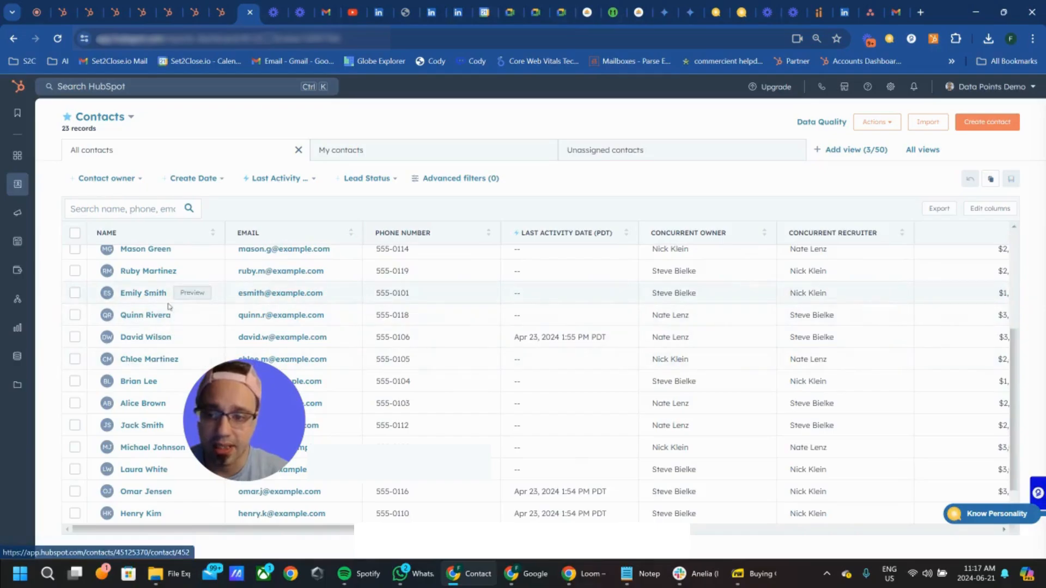
{"action": "left_click", "coordinate": [143, 293]}
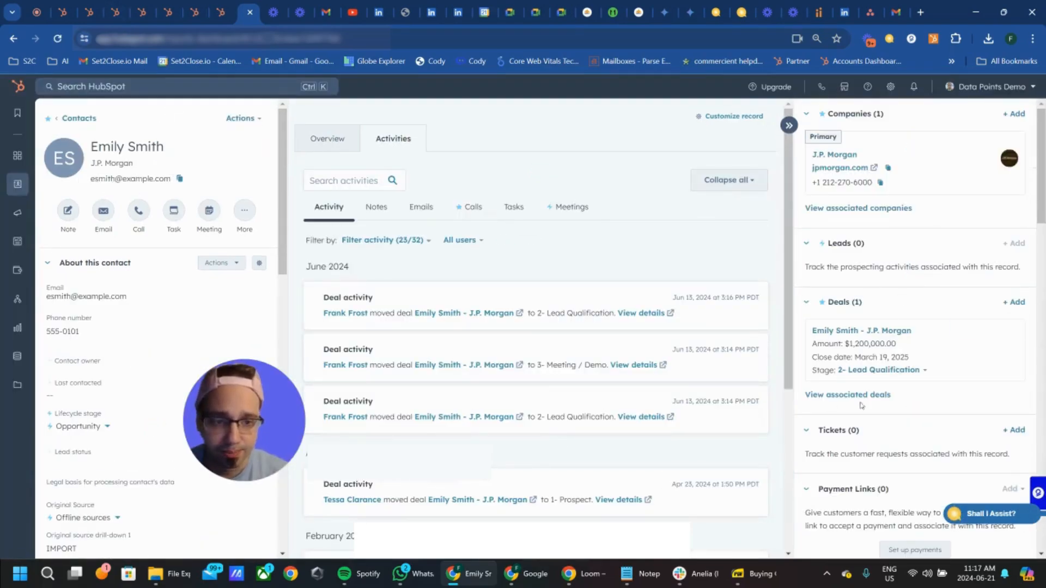
Start a new ticket from the contact's record and review the form's fields and its contact and company associations.
{"action": "scroll", "coordinate": [872, 381], "scroll_direction": "down", "scroll_amount": 2}
{"action": "scroll", "coordinate": [307, 475], "scroll_direction": "down", "scroll_amount": 1}
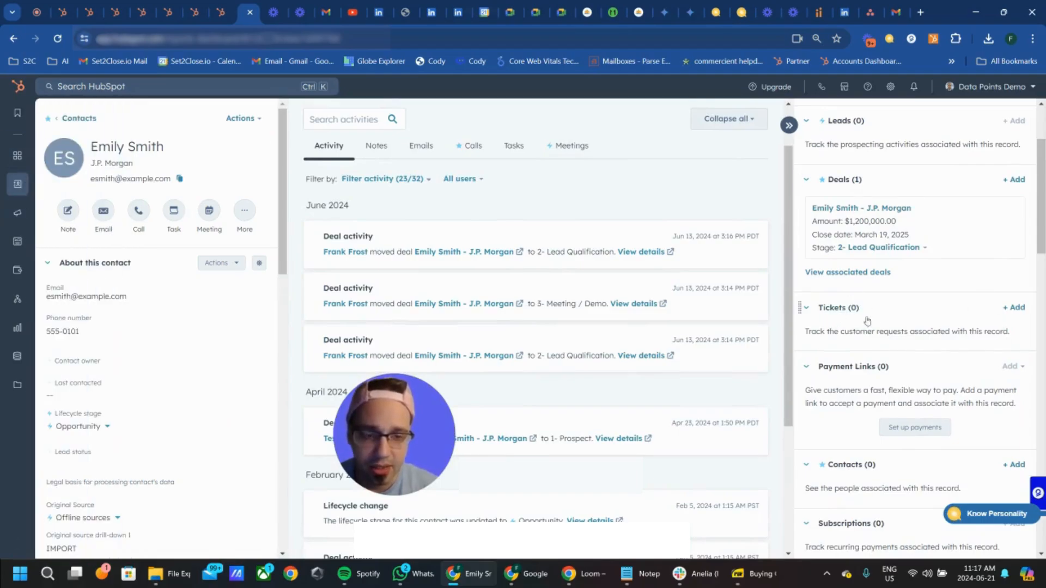
{"action": "left_click", "coordinate": [1010, 312]}
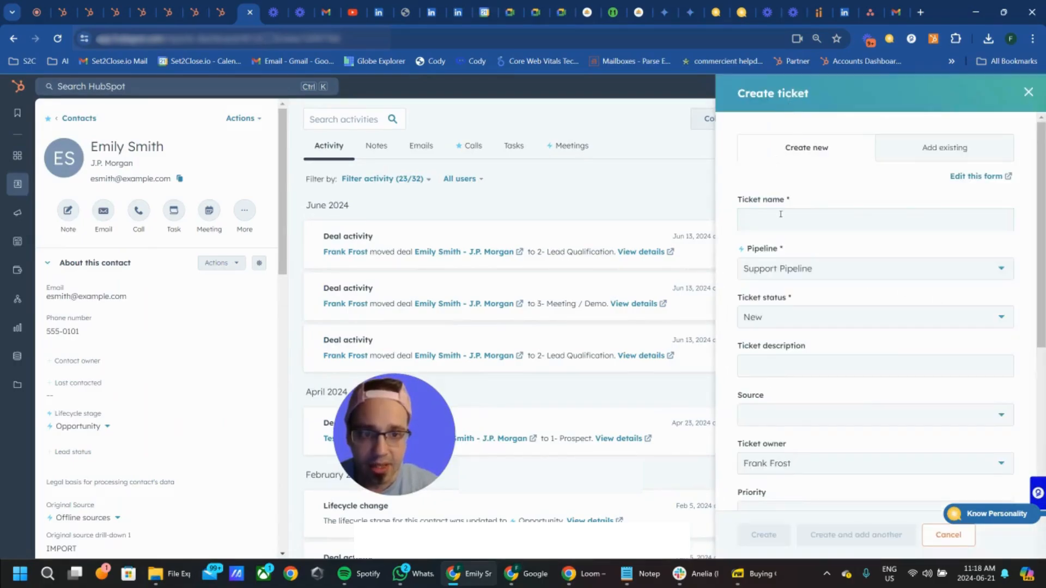
{"action": "scroll", "coordinate": [822, 296], "scroll_direction": "down", "scroll_amount": 5}
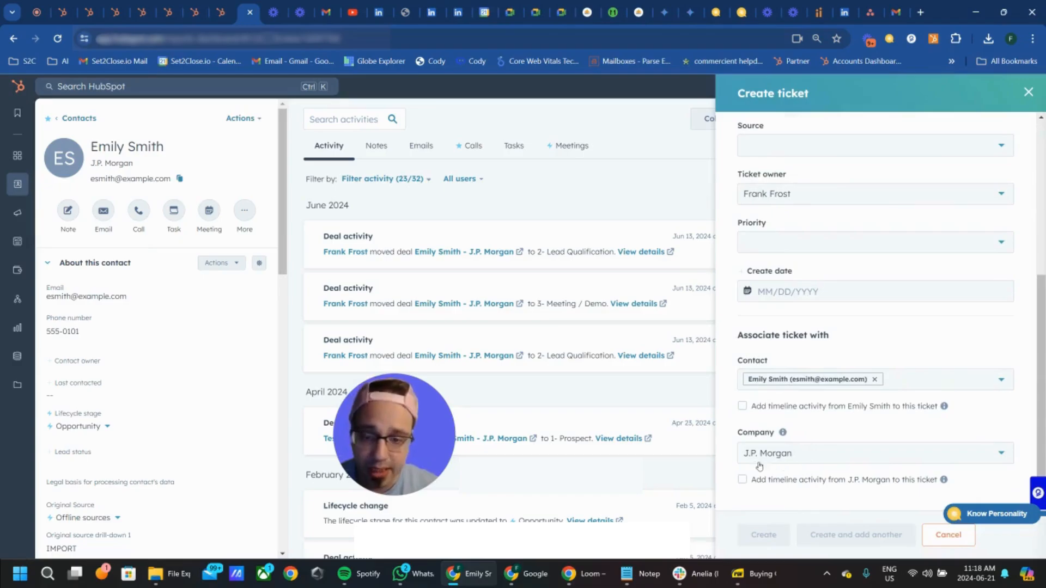
{"action": "scroll", "coordinate": [805, 417], "scroll_direction": "up", "scroll_amount": 5}
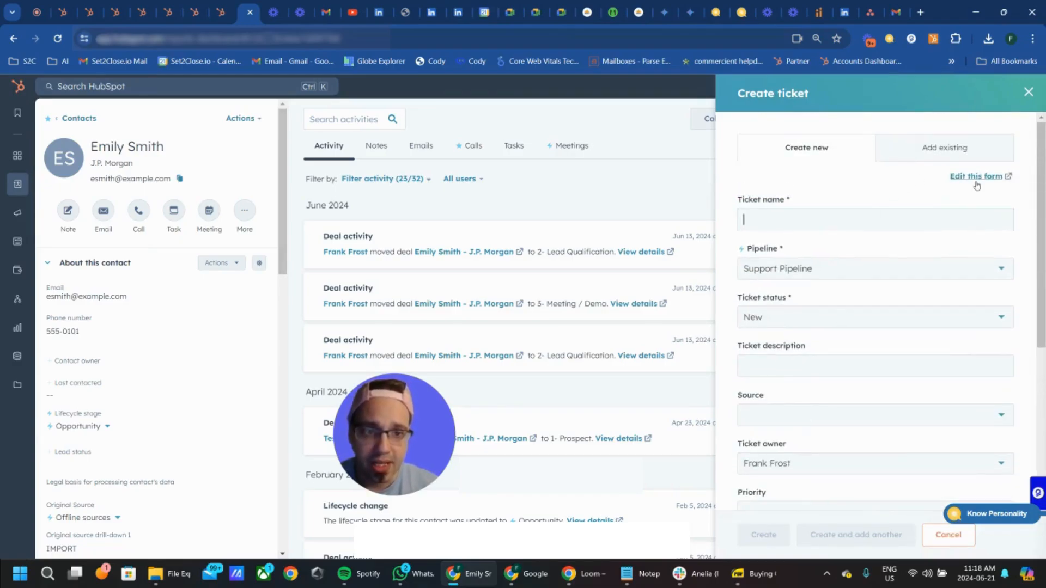
Open the editor for the Create Ticket form and examine its fields and associations.
{"action": "left_click", "coordinate": [978, 180]}
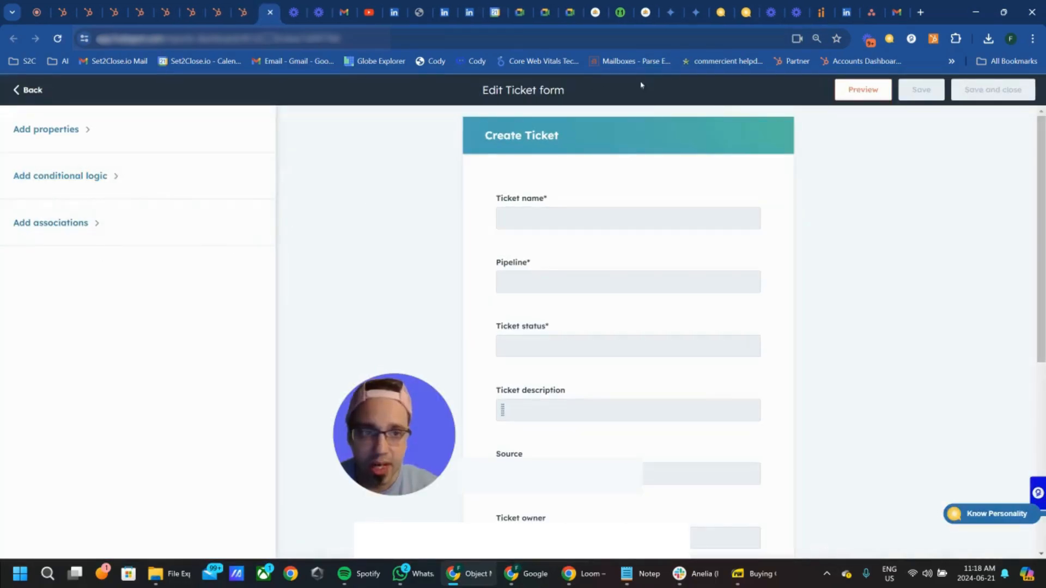
{"action": "scroll", "coordinate": [569, 372], "scroll_direction": "down", "scroll_amount": 6}
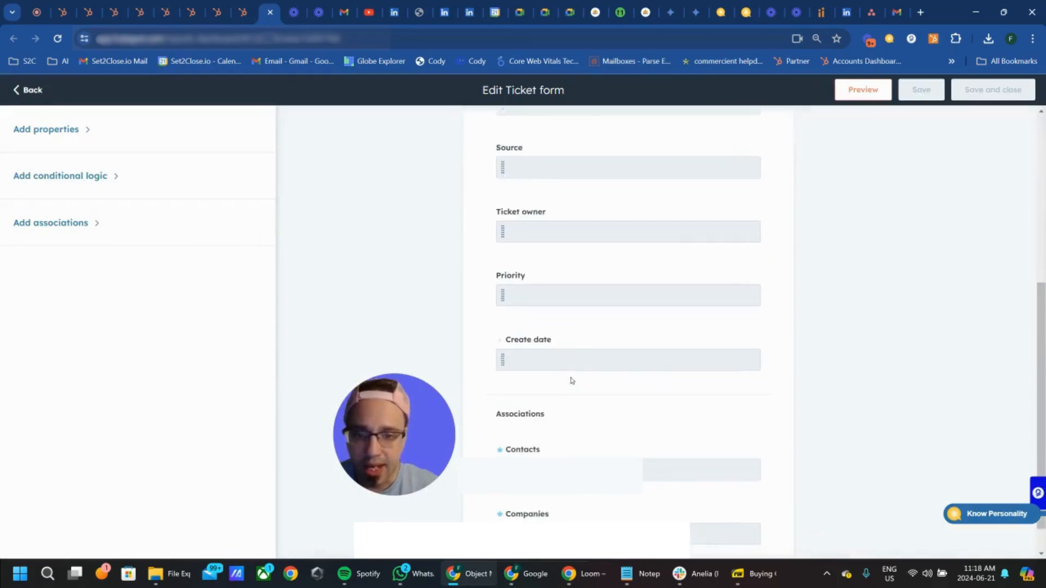
{"action": "scroll", "coordinate": [572, 378], "scroll_direction": "up", "scroll_amount": 2}
{"action": "scroll", "coordinate": [570, 379], "scroll_direction": "down", "scroll_amount": 3}
{"action": "scroll", "coordinate": [561, 376], "scroll_direction": "up", "scroll_amount": 6}
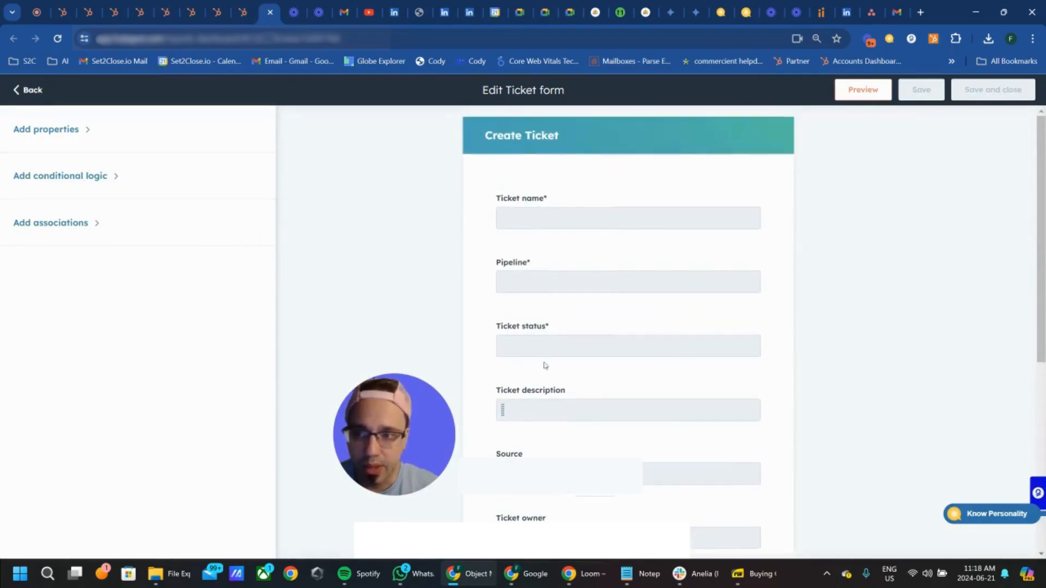
Leave the ticket form editor and open the CRM's Tickets board.
{"action": "left_click", "coordinate": [41, 92]}
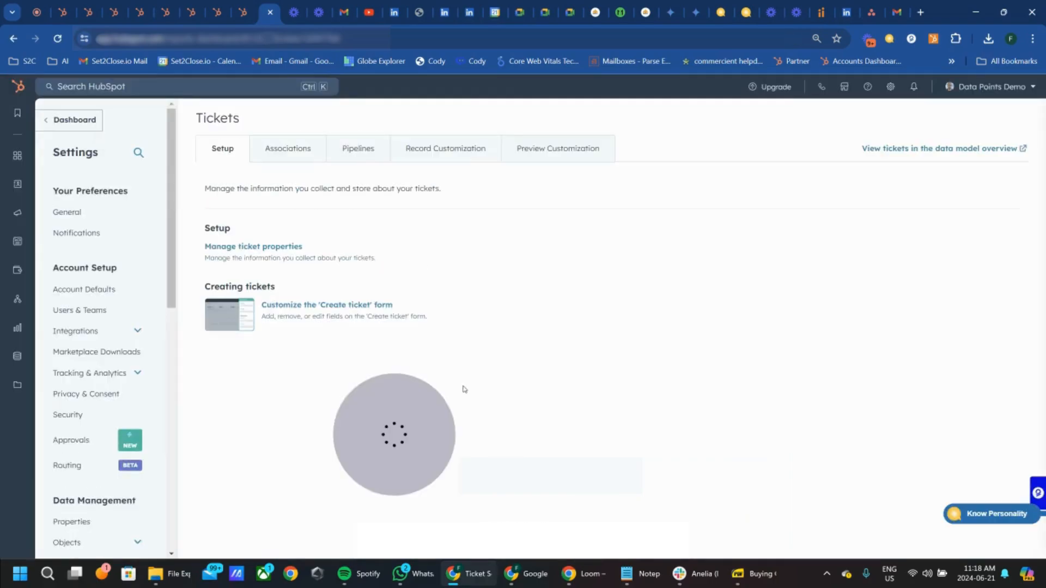
{"action": "left_click_drag", "start_coordinate": [383, 443], "coordinate": [304, 377]}
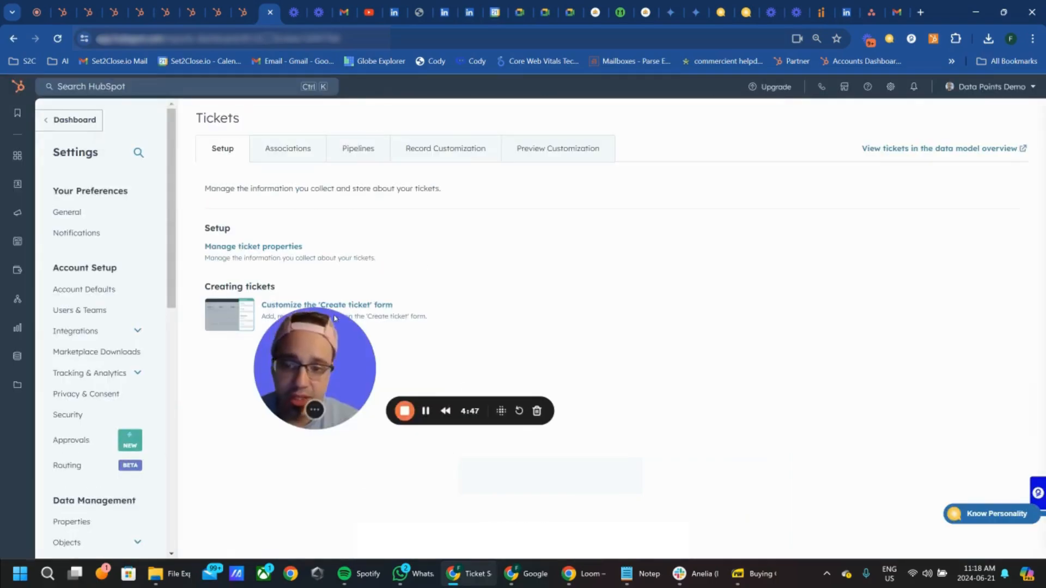
{"action": "left_click", "coordinate": [30, 186]}
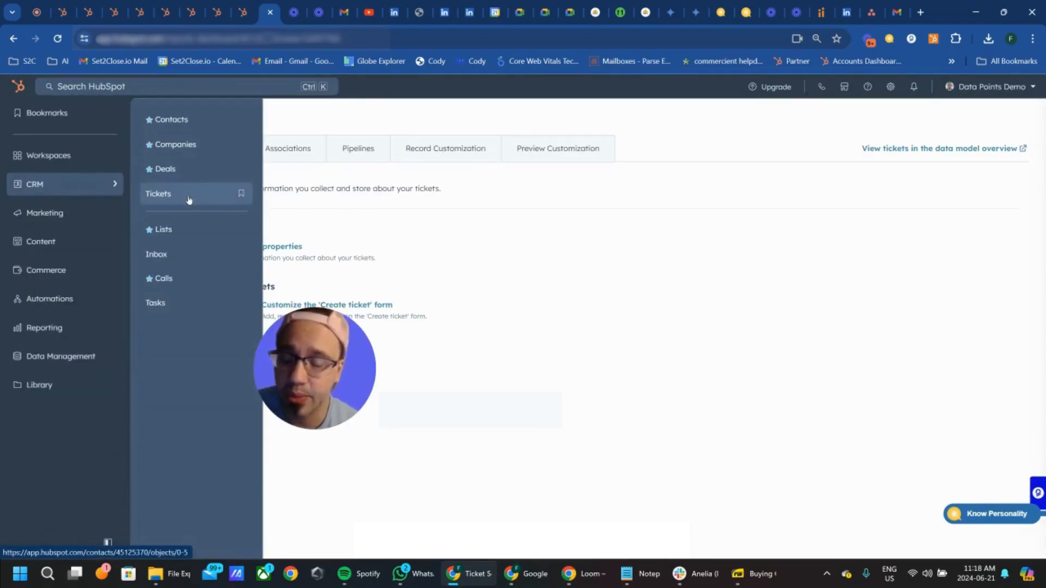
{"action": "left_click", "coordinate": [189, 200]}
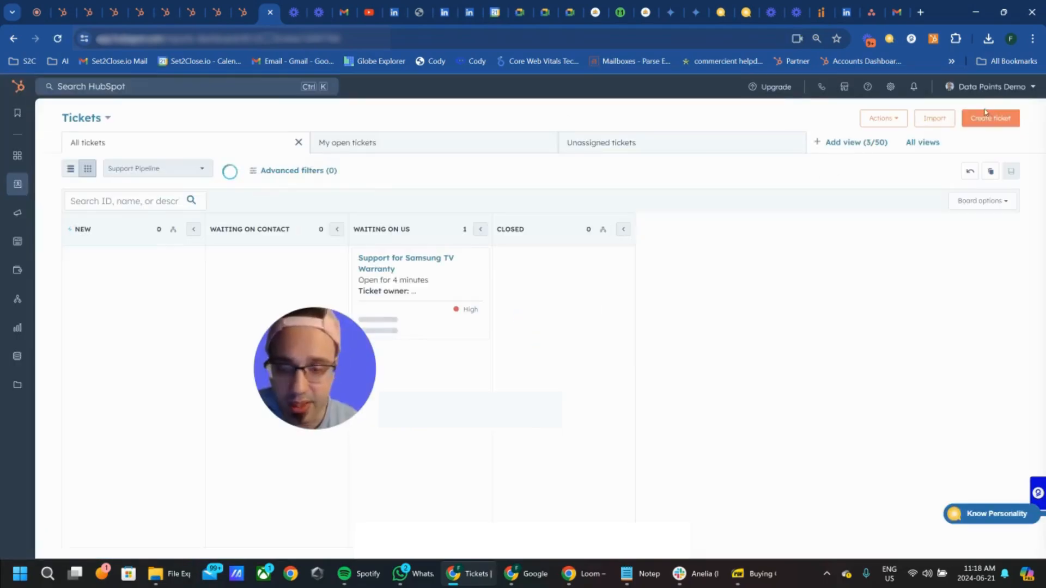
{"action": "left_click_drag", "start_coordinate": [336, 383], "coordinate": [304, 419]}
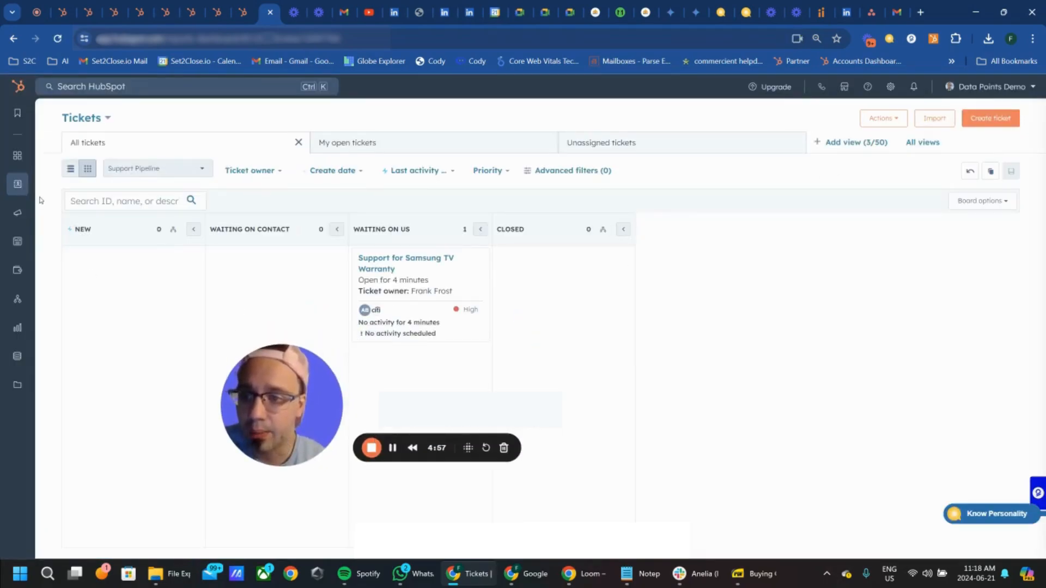
Return to the CRM contacts list.
{"action": "mouse_move", "coordinate": [21, 184]}
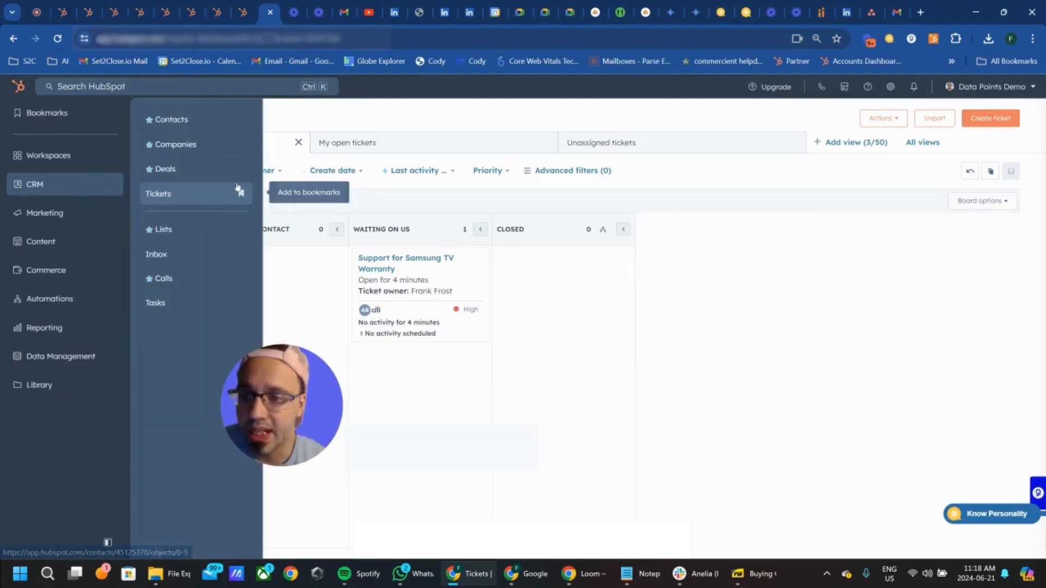
{"action": "left_click", "coordinate": [195, 121]}
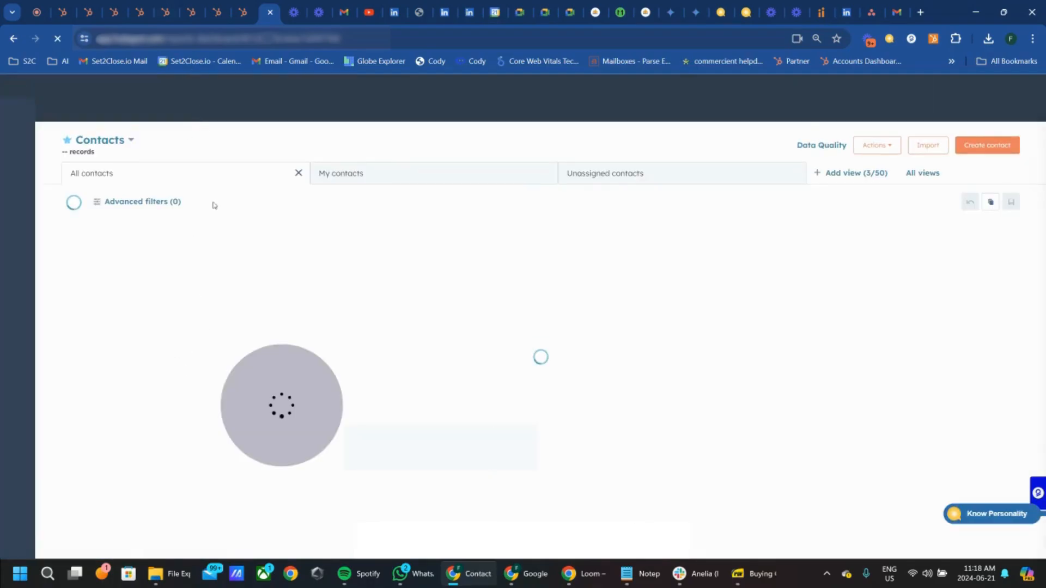